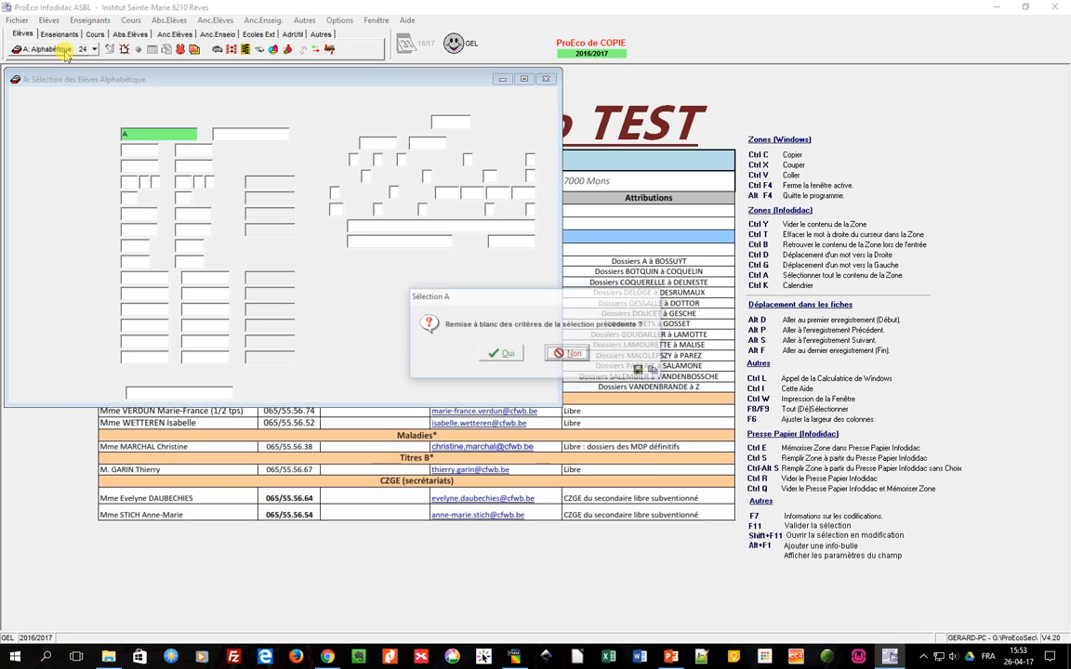
Clear the previous alphabetical selection criteria and restrict the student selection to class group 1A
left_click(507, 353)
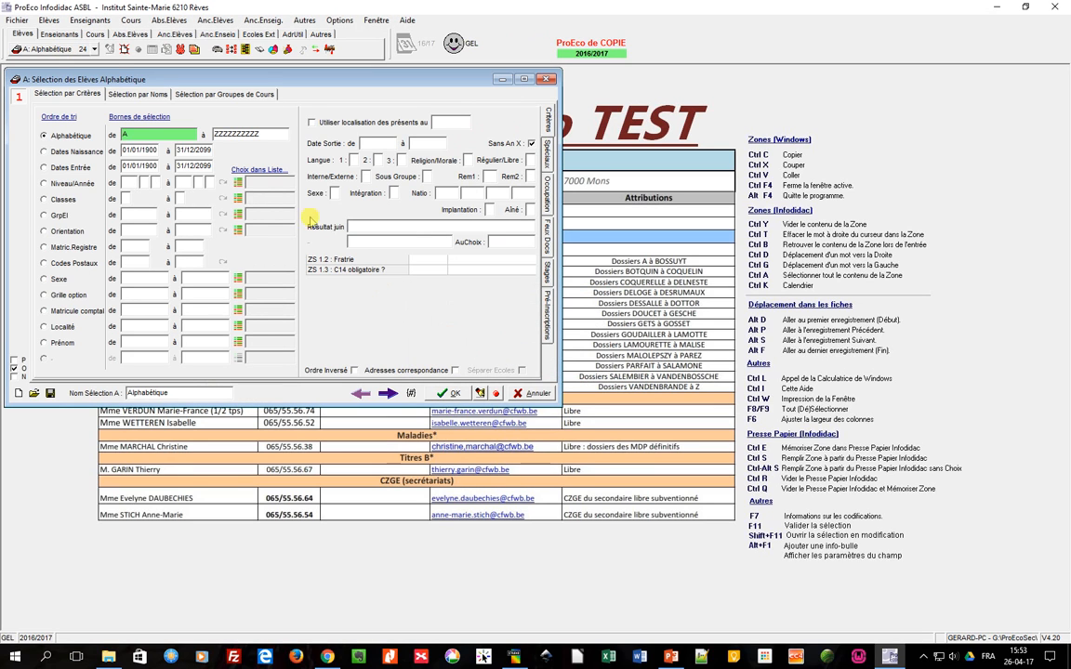
left_click(238, 215)
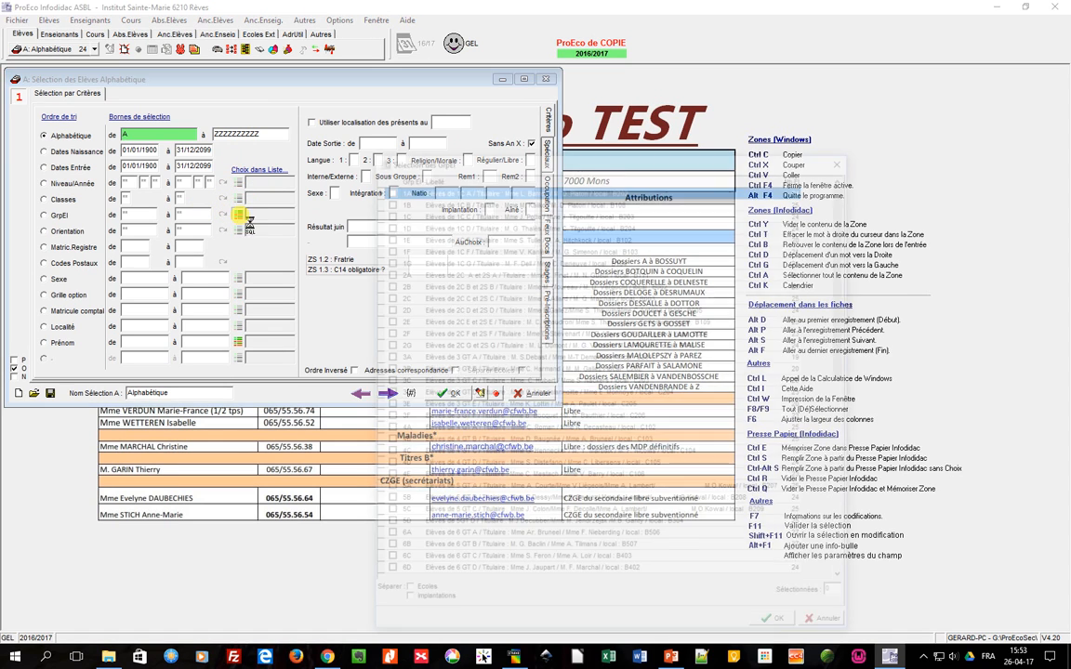
left_click(385, 187)
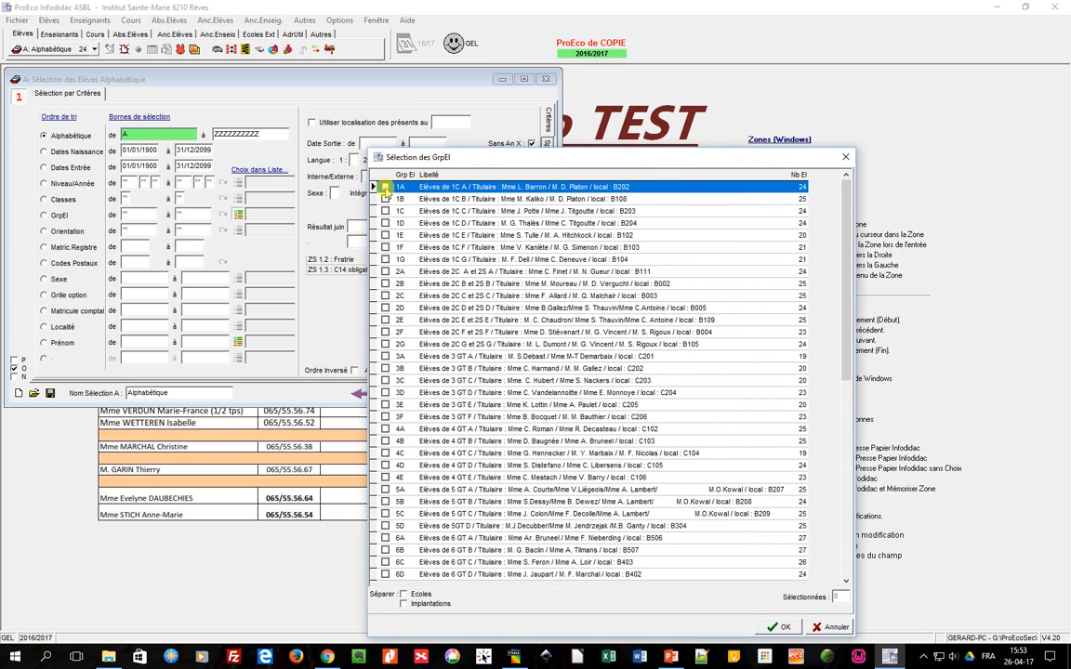
left_click(784, 628)
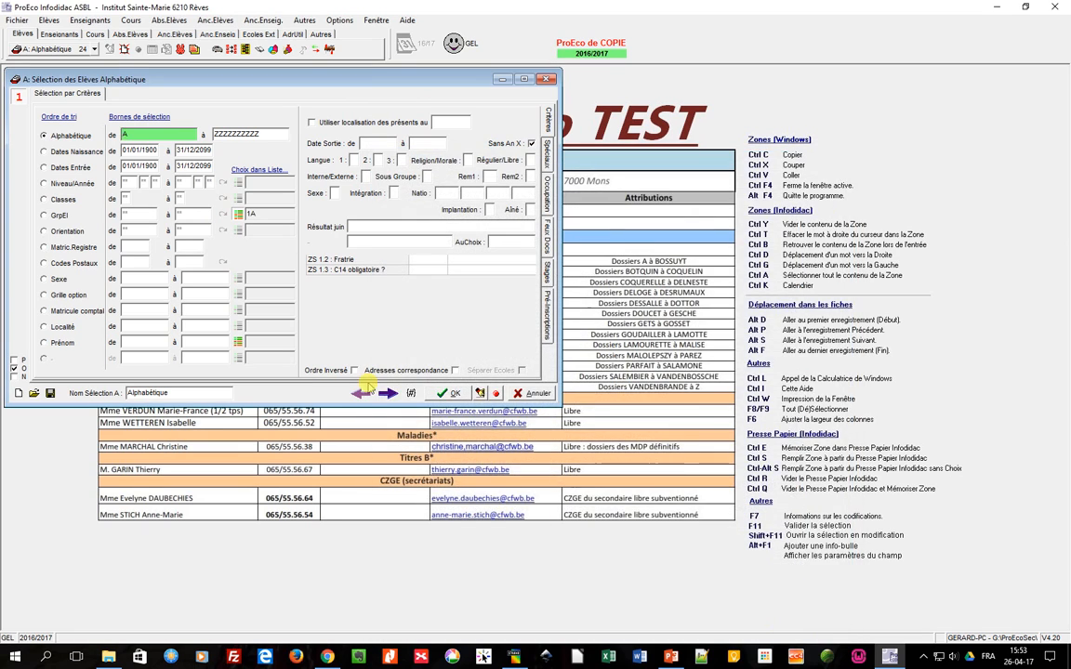
left_click(453, 393)
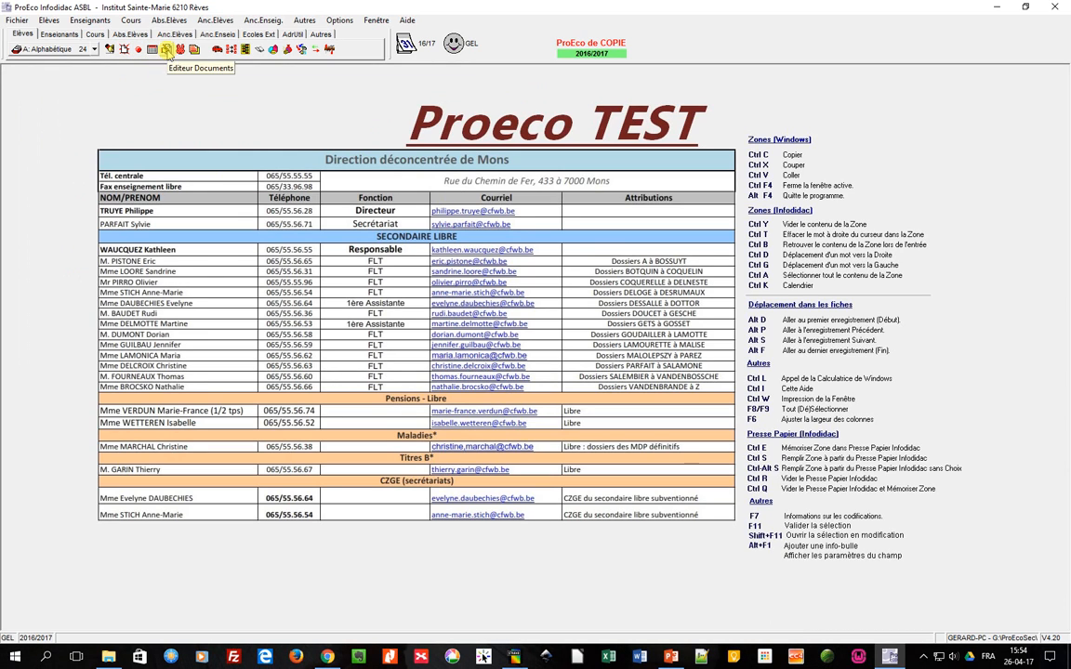
Create a new student document in the document editor and delete its default text frame
left_click(165, 49)
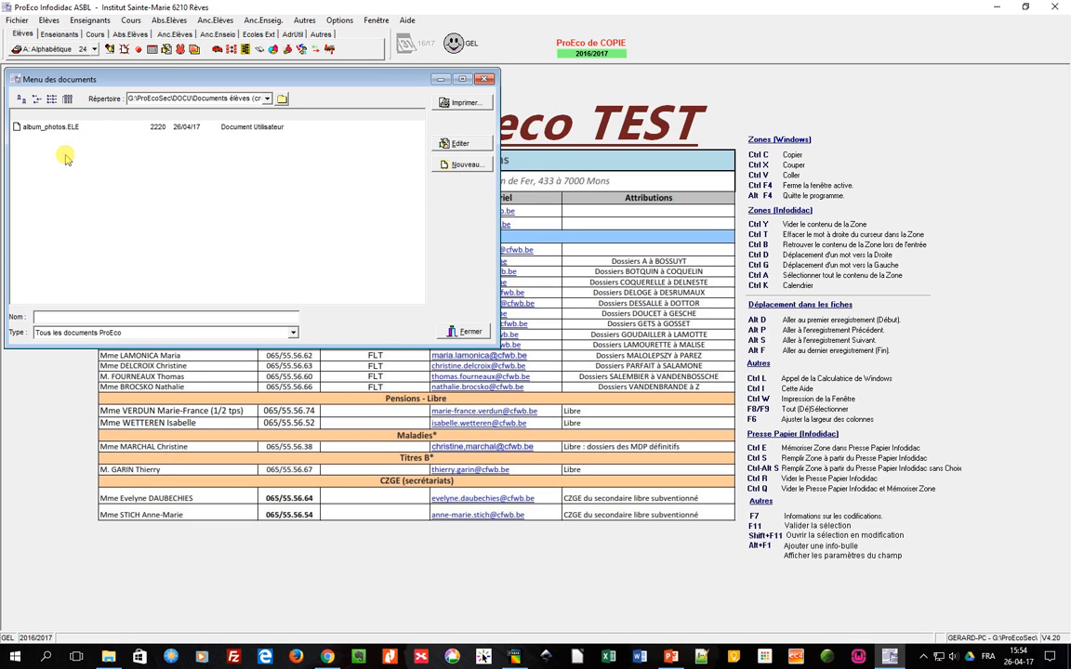
left_click(458, 164)
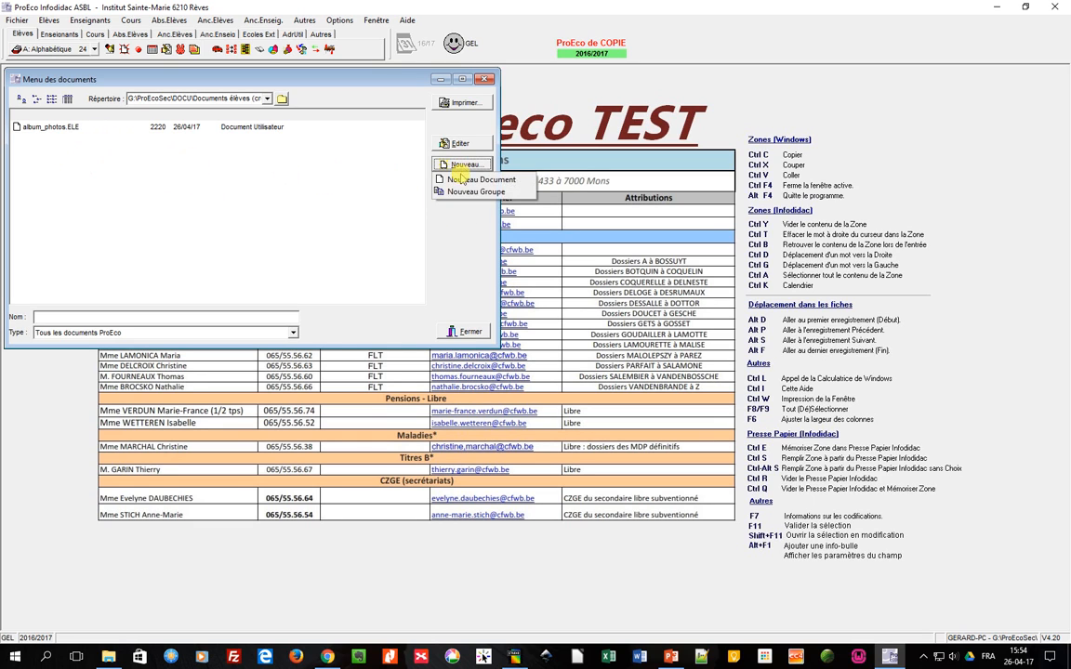
left_click(467, 179)
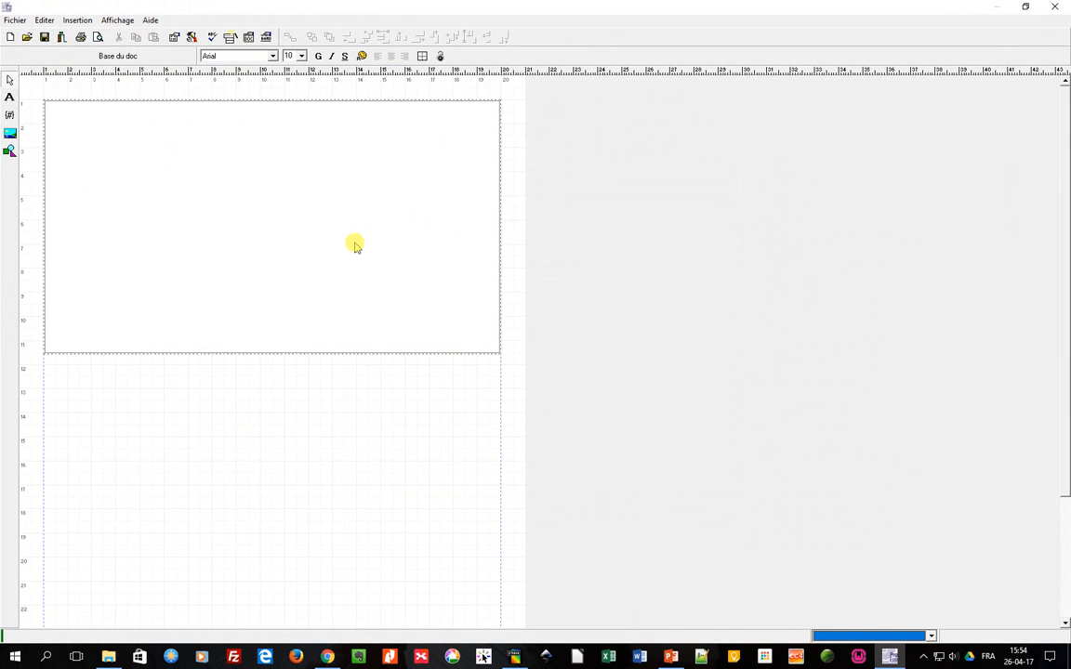
left_click(290, 189)
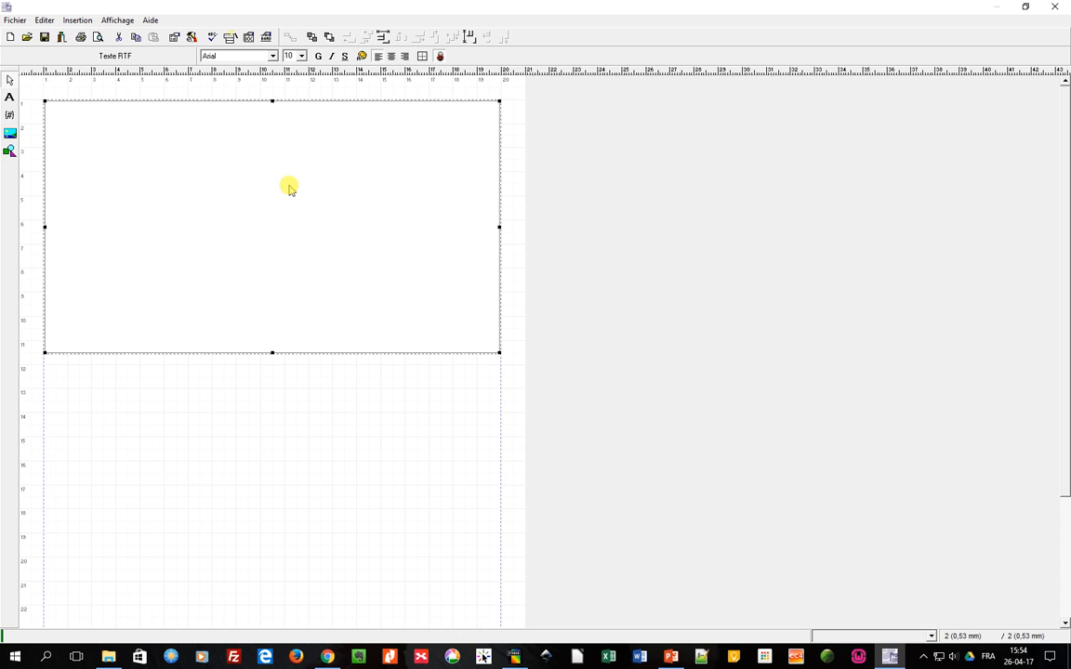
key("Delete")
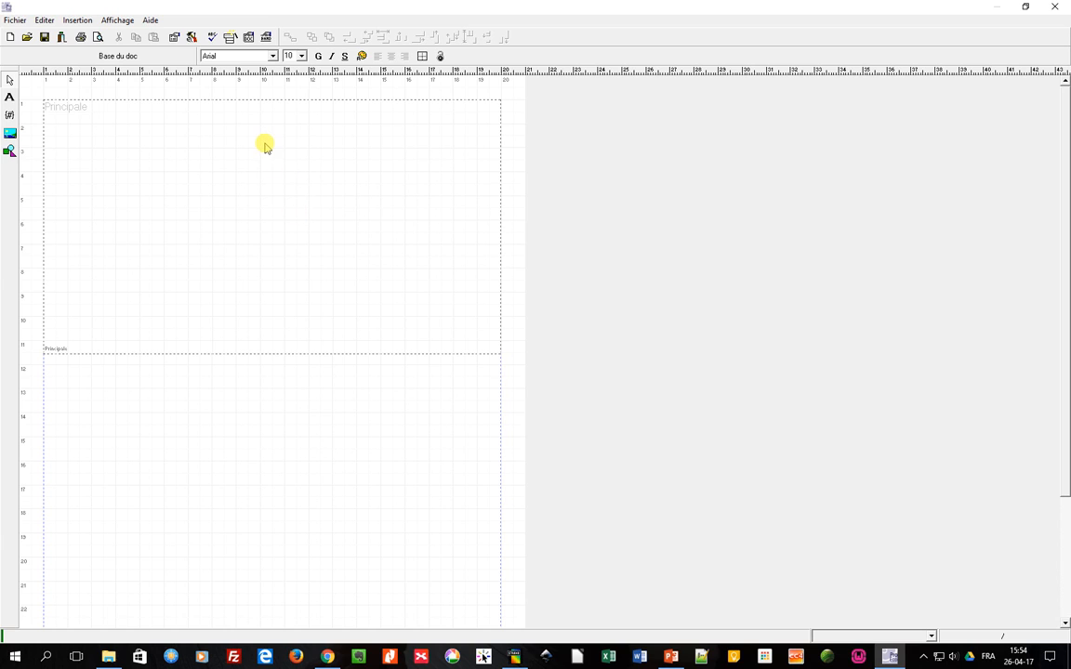
Open the document's page setup and review the font, paper size and label options, keeping A4 210 x 297 mm
left_click(250, 37)
left_click_drag(549, 192, 473, 107)
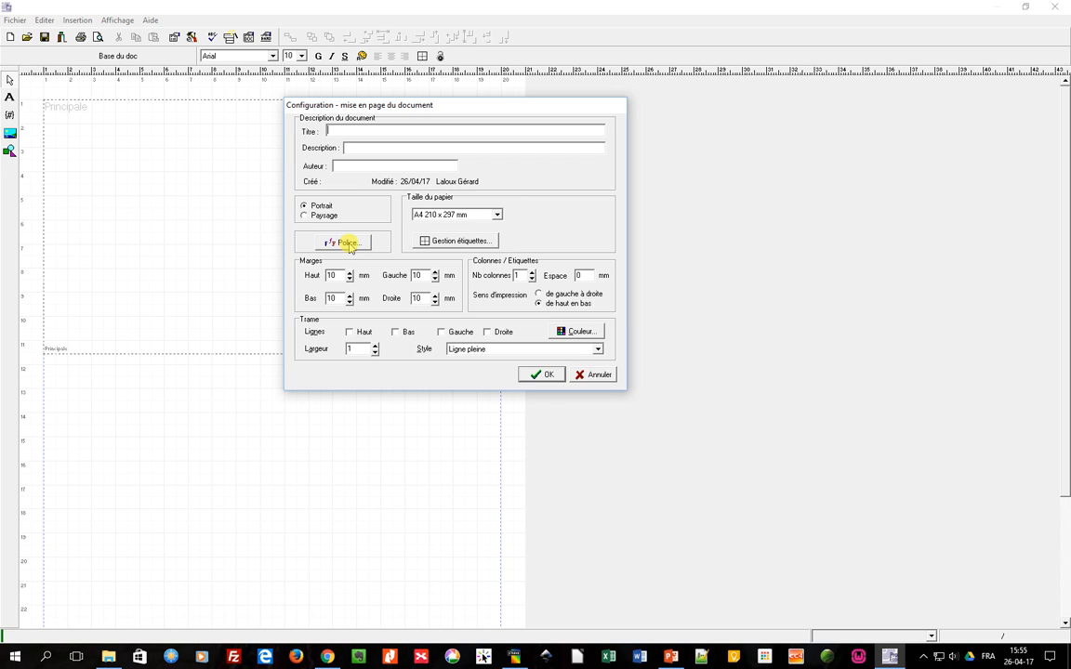
left_click(346, 243)
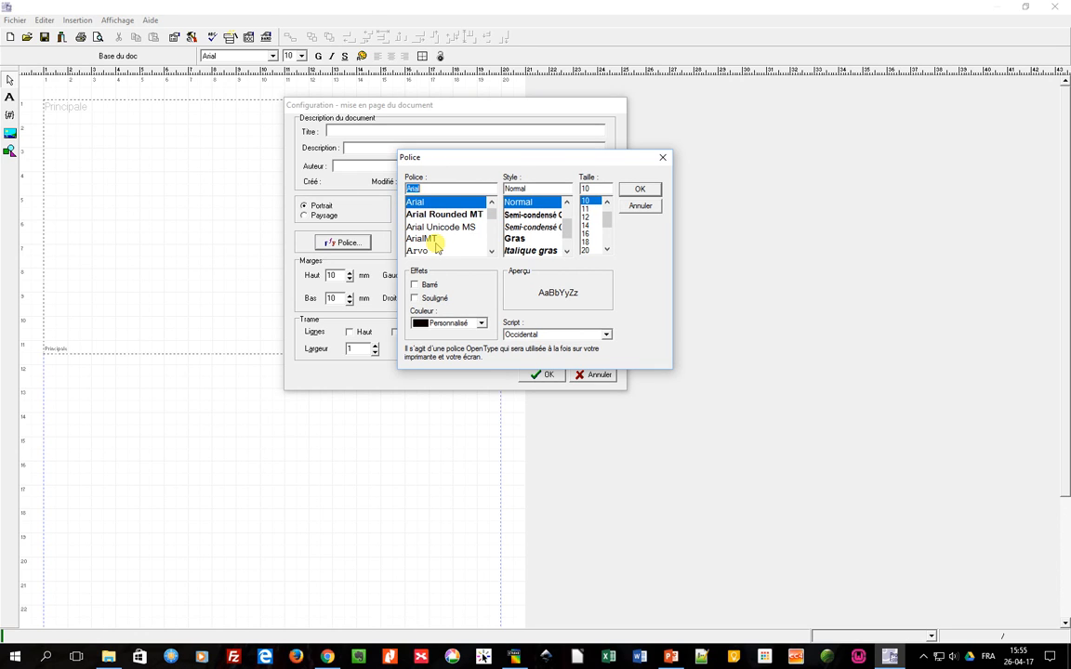
left_click(648, 205)
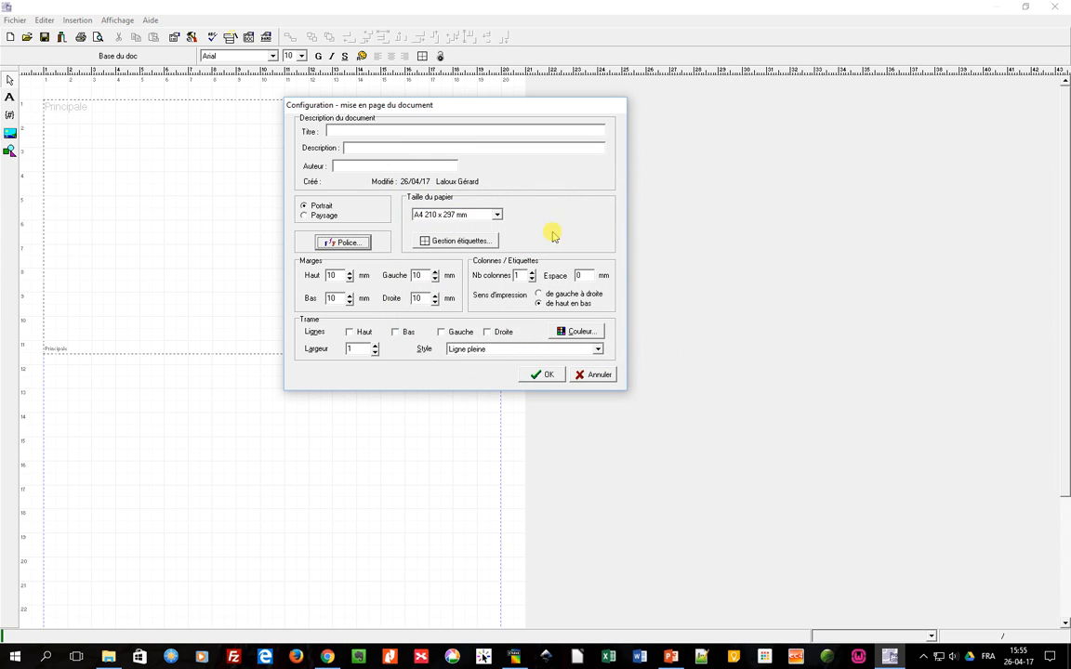
left_click(497, 215)
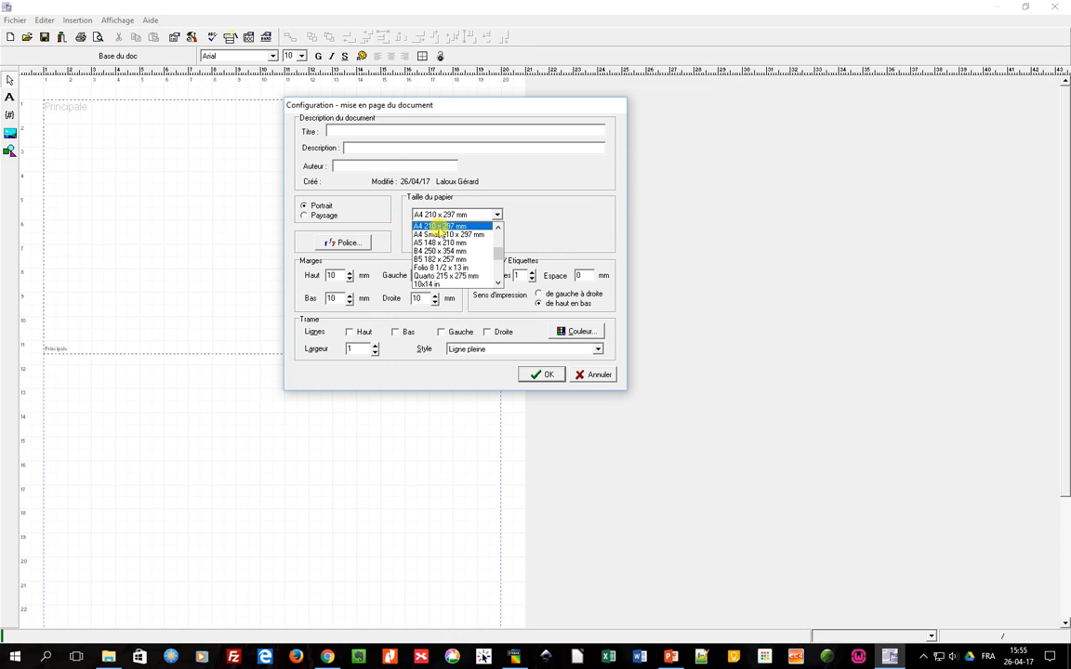
left_click(499, 229)
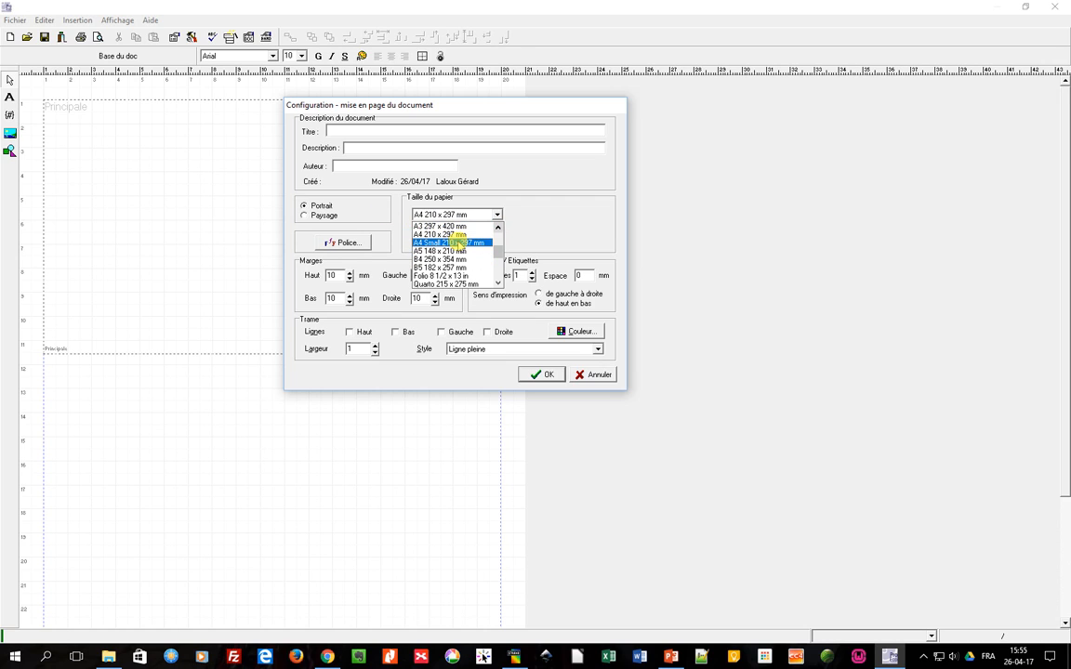
left_click(456, 237)
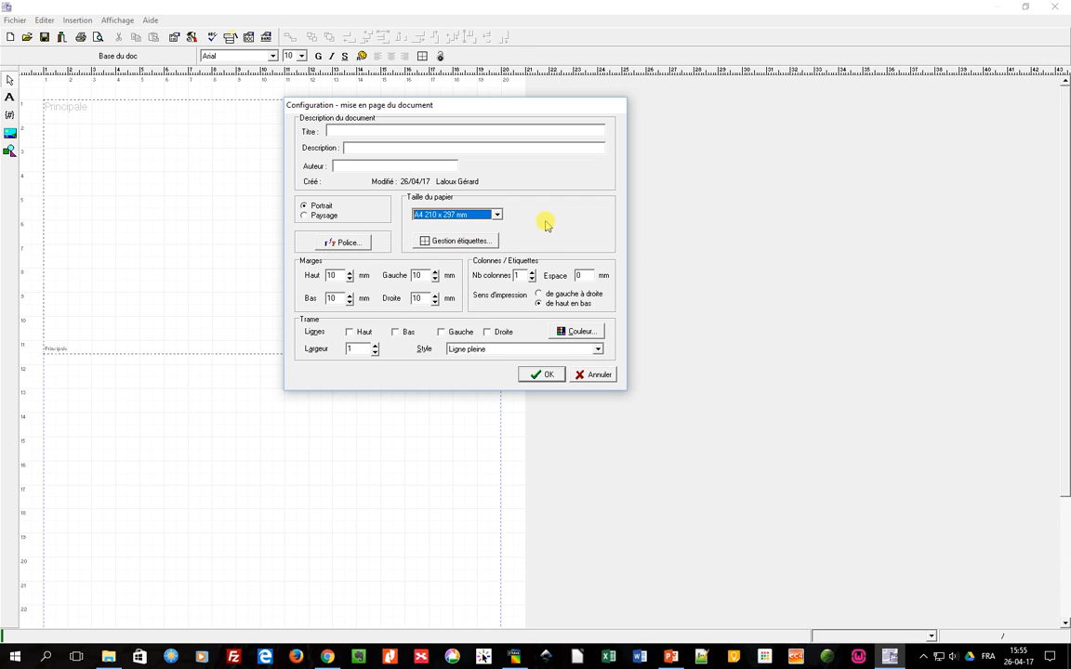
left_click(453, 241)
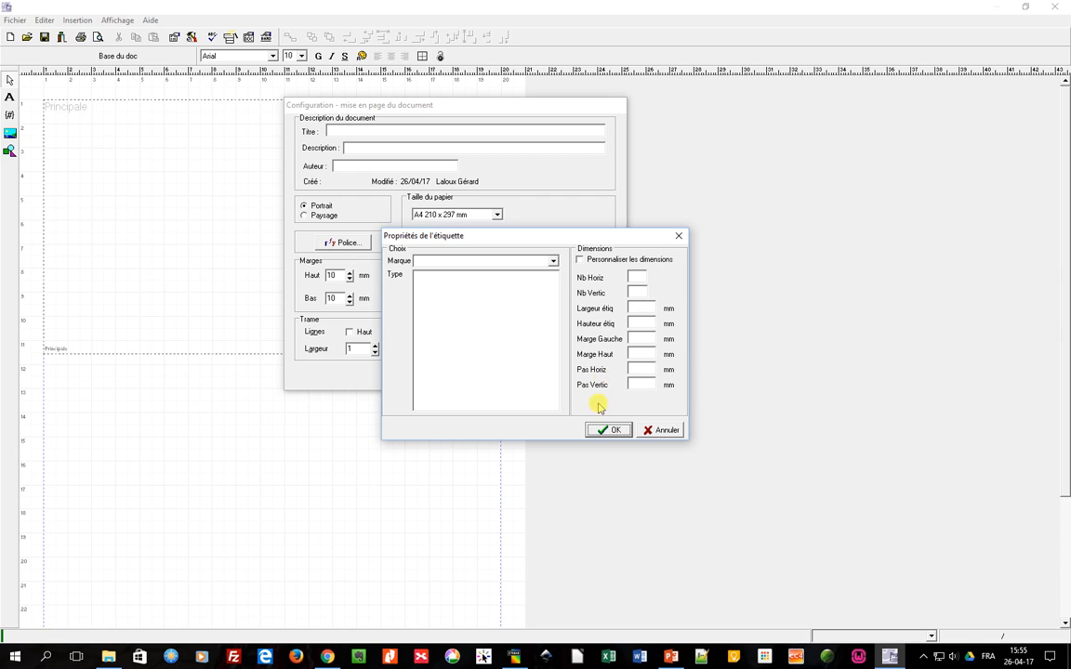
left_click(662, 429)
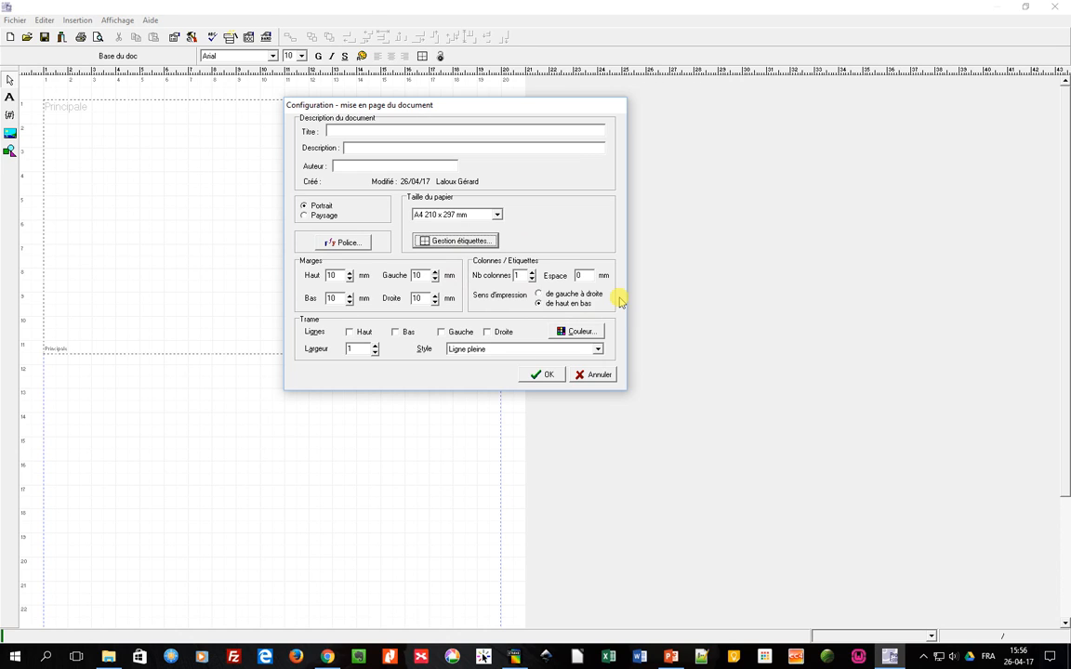
Set the document layout to 4 columns with 2 mm spacing and apply the page setup
left_click(533, 274)
left_click(585, 275)
key("BackSpace")
type("2")
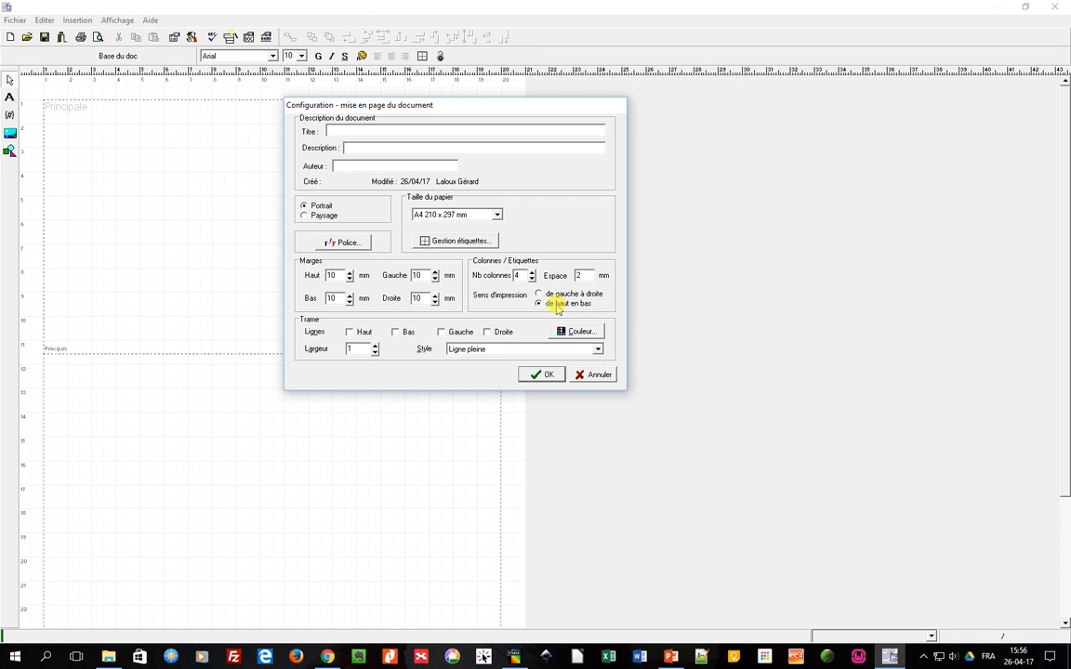
left_click(549, 375)
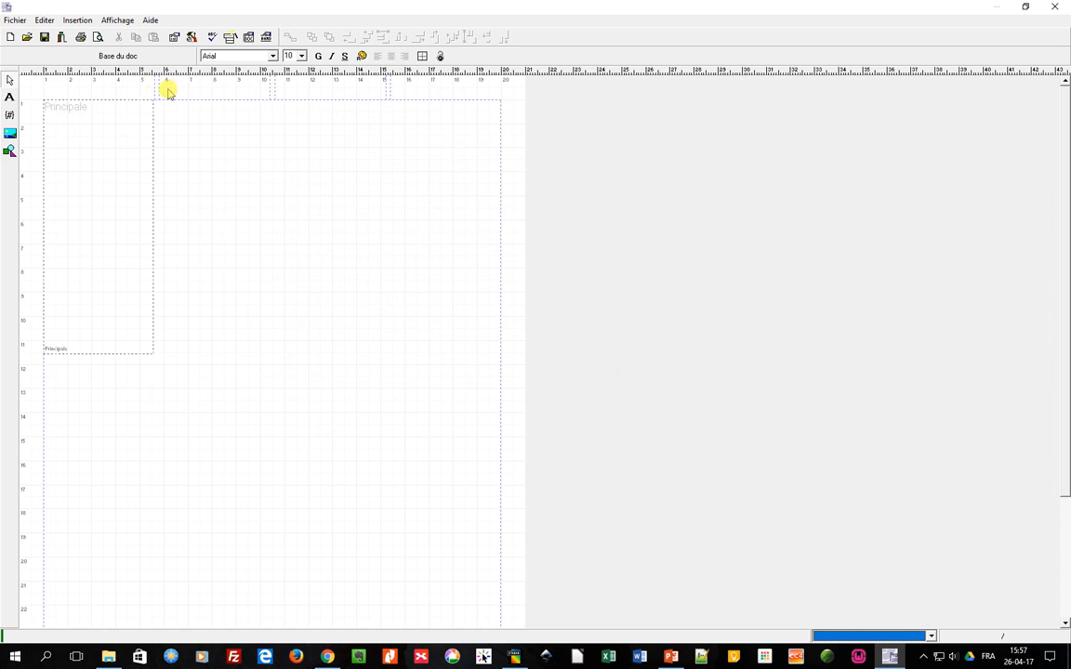
Insert the student Photo field in the upper part of the Principale band and enlarge it to about 3.2 by 4.9 cm
left_click(108, 168)
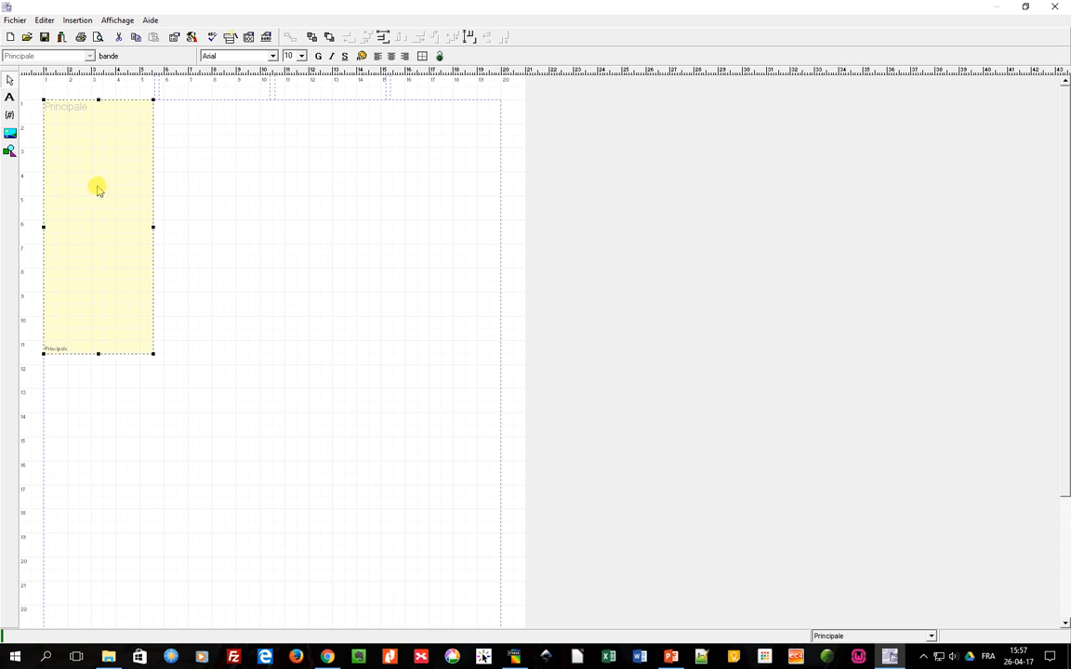
left_click(9, 115)
left_click_drag(785, 361, 704, 117)
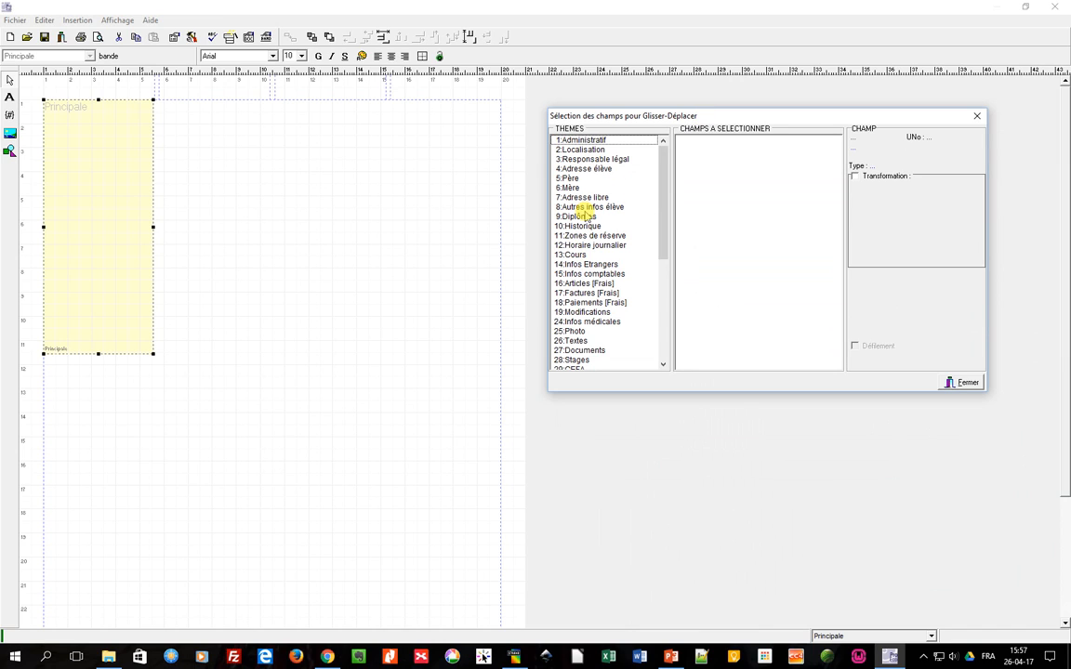
left_click(572, 331)
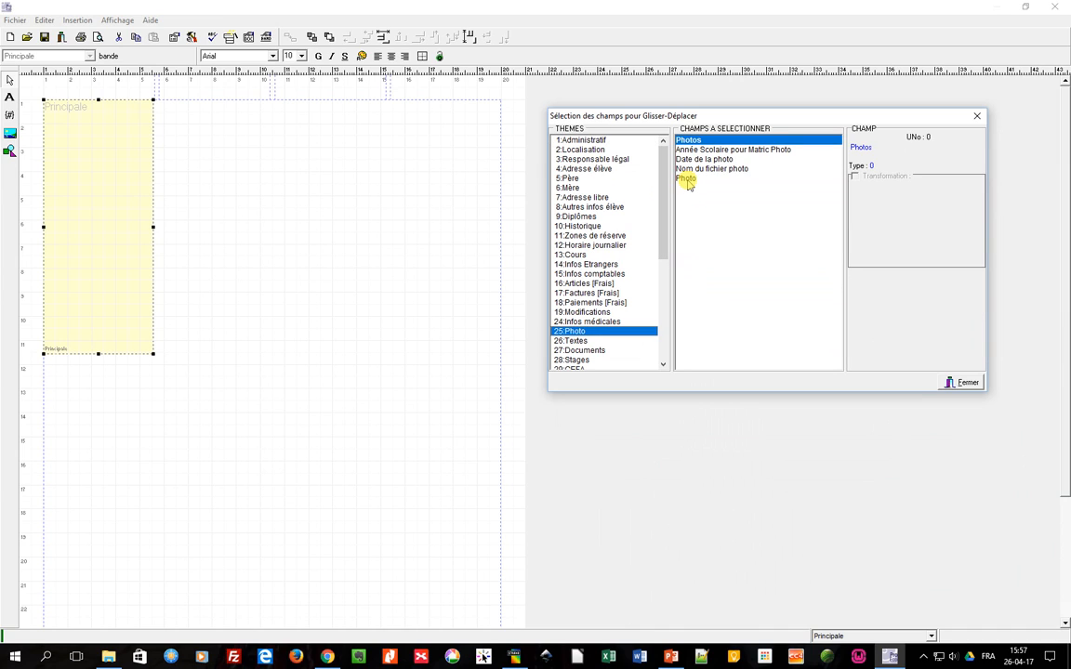
left_click_drag(688, 181, 83, 141)
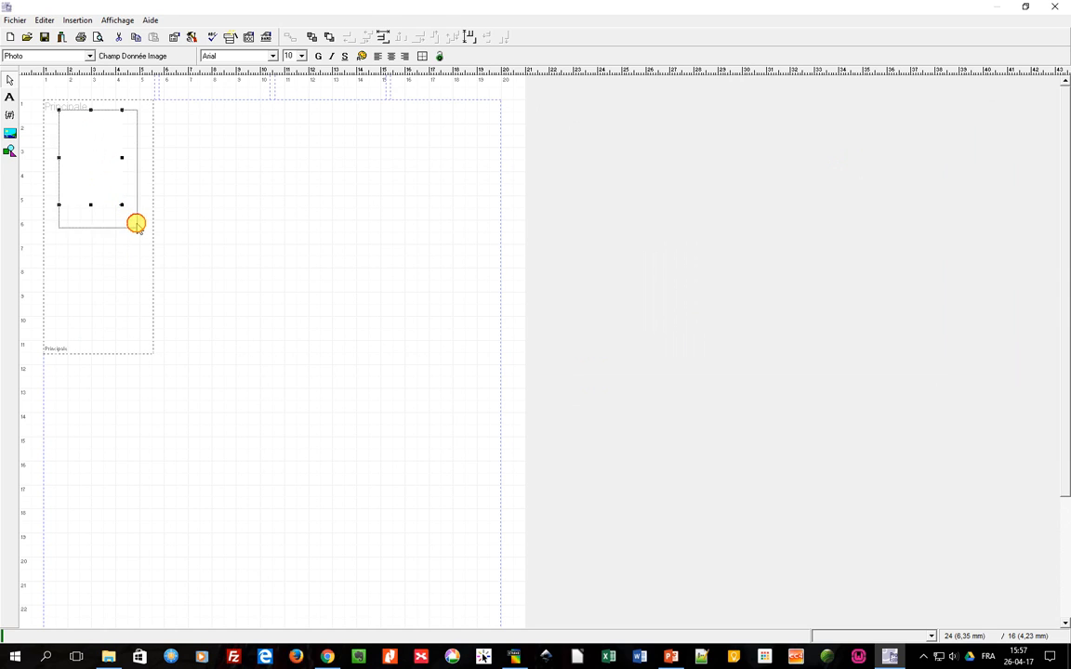
left_click_drag(137, 226, 136, 227)
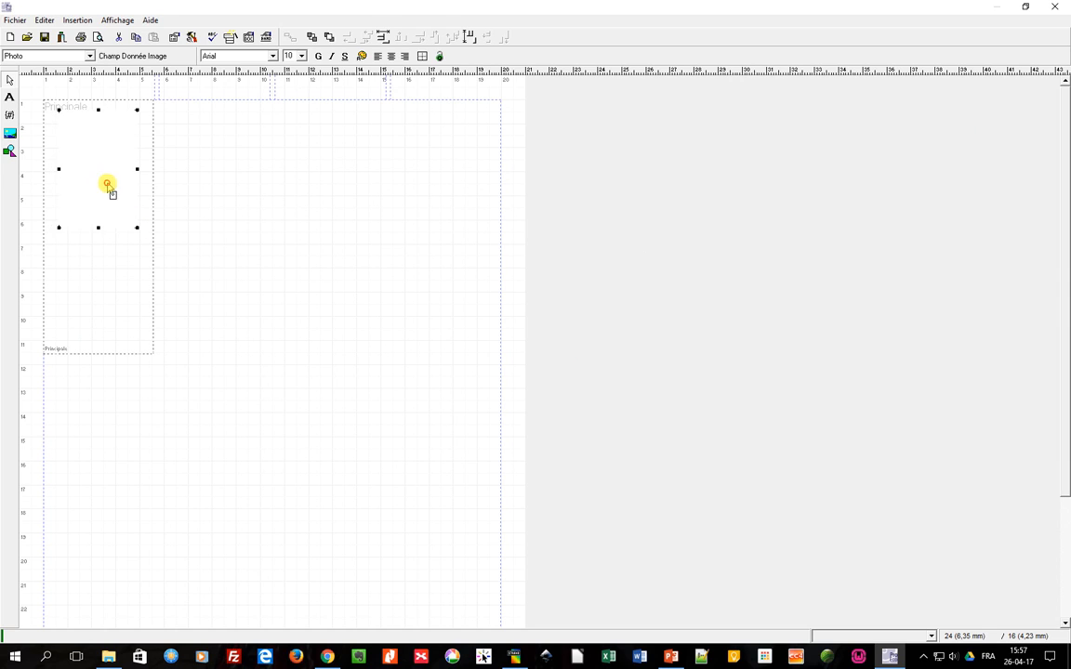
left_click(111, 183)
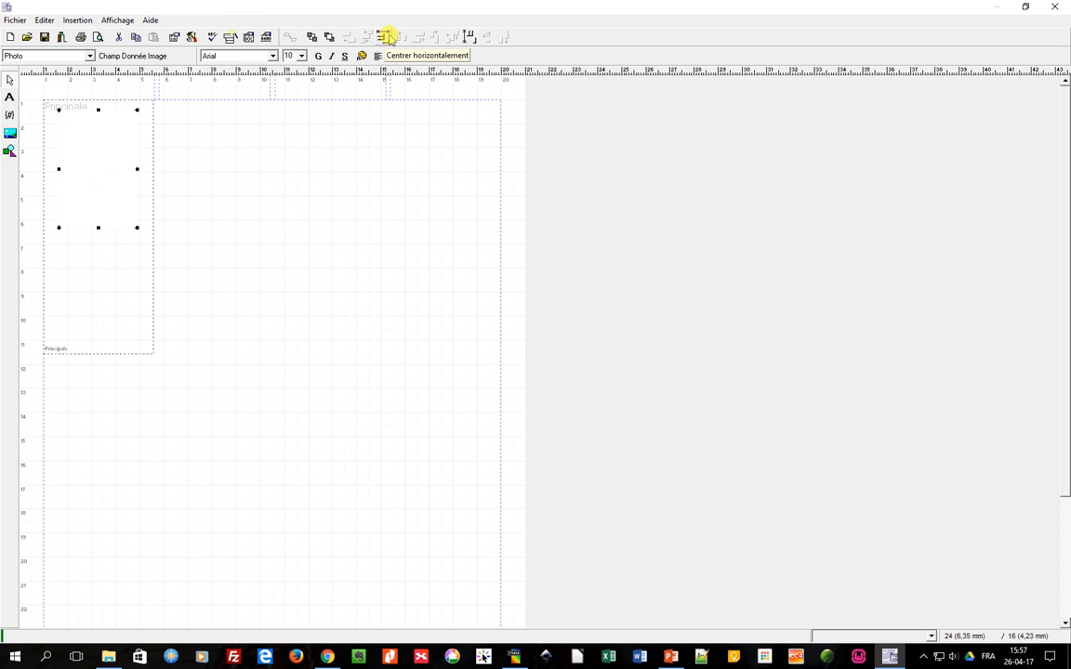
Insert the administrative fields Nom de l'élève and Prénom de l'élève one above the other beneath the photo
left_click(10, 115)
left_click(587, 139)
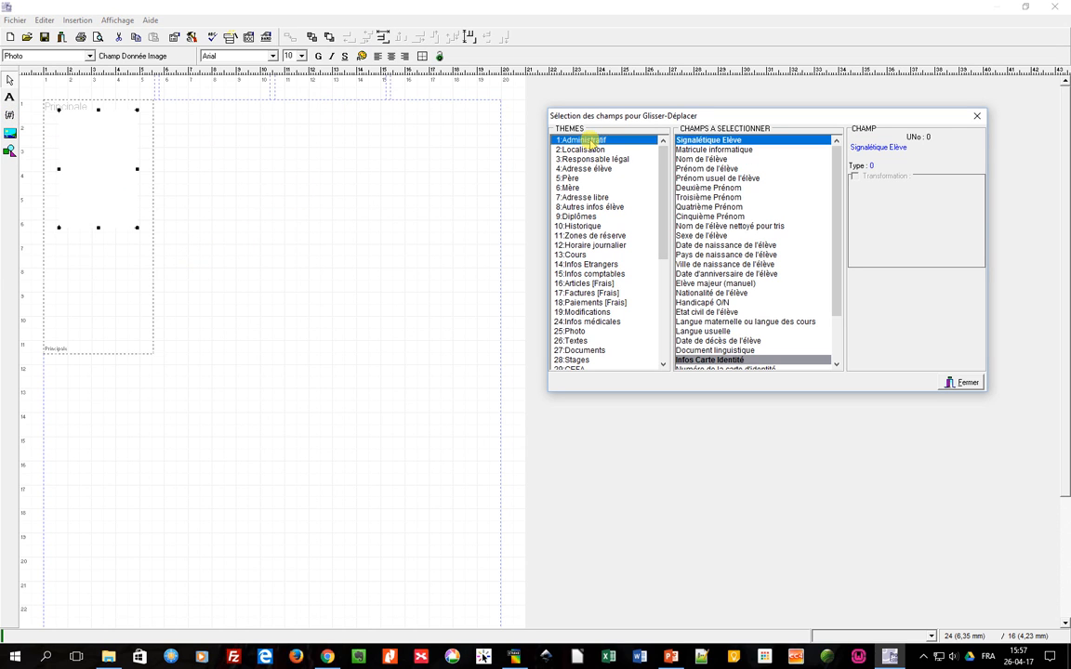
left_click_drag(708, 159, 78, 245)
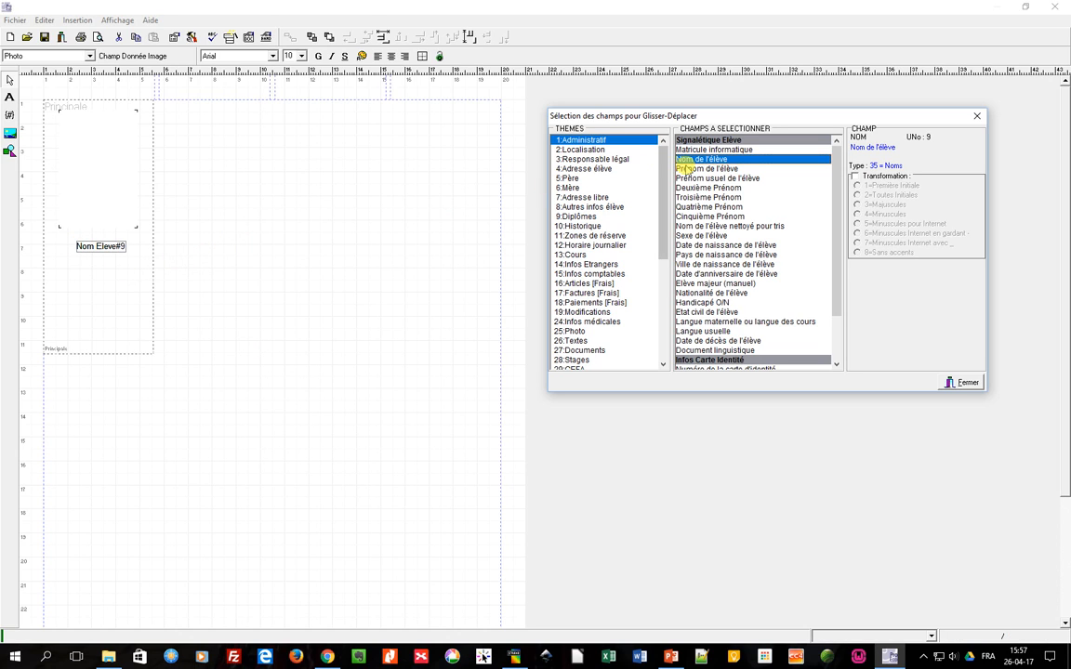
left_click_drag(680, 169, 79, 262)
Centre the last-name and first-name fields horizontally in the band and place the first name directly under the last name
left_click(109, 246)
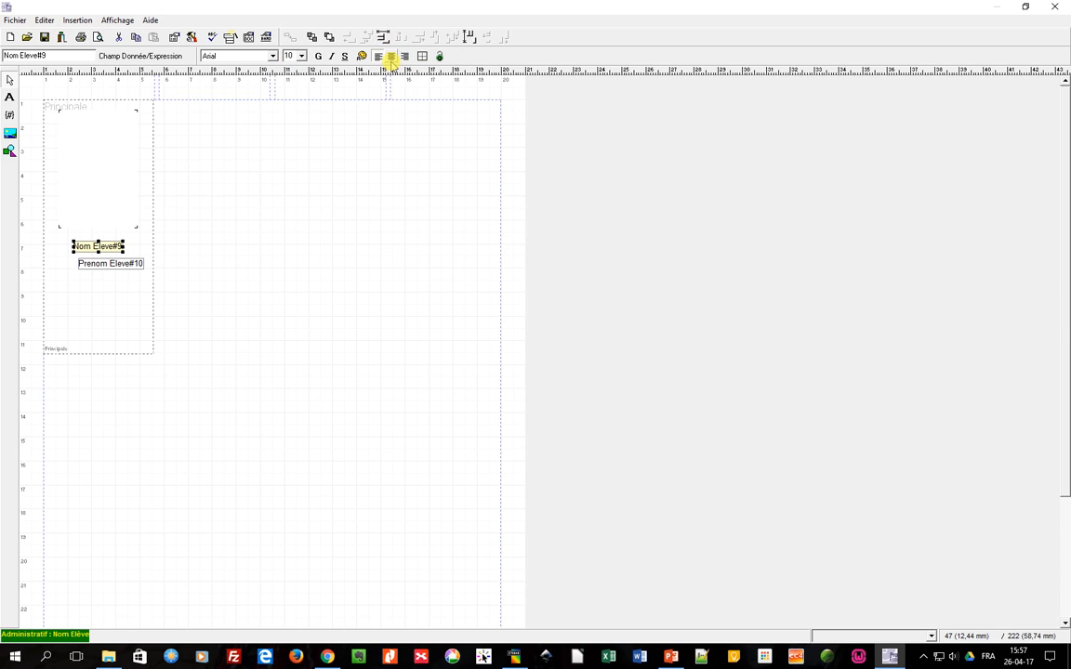
left_click(129, 267)
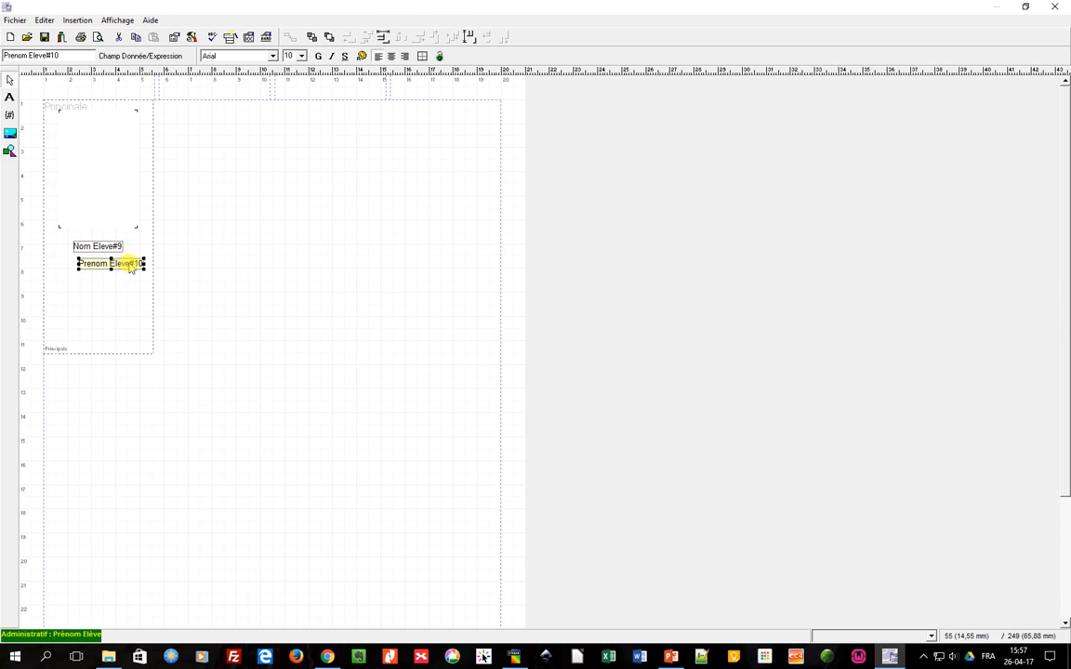
left_click(383, 38)
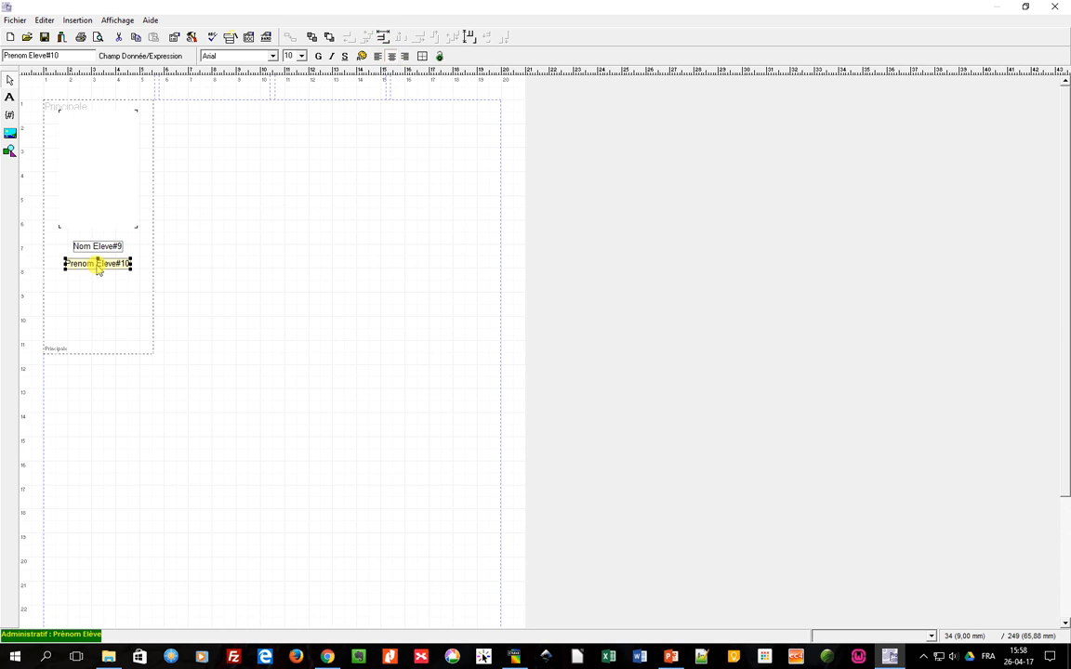
left_click_drag(98, 267, 100, 256)
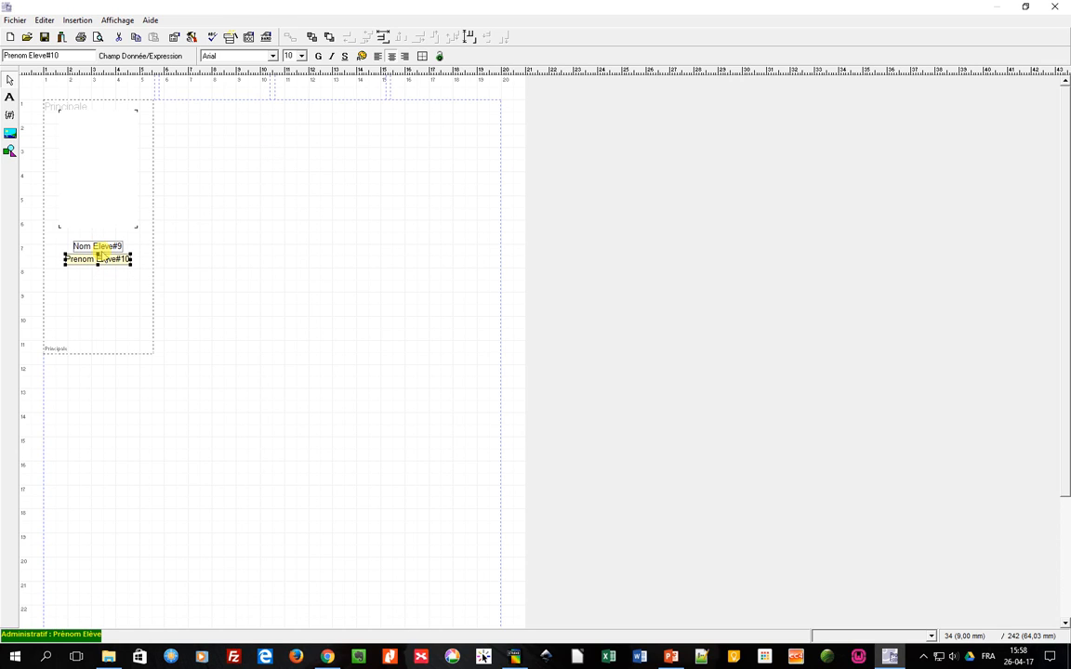
Select the last-name and first-name fields together and move them slightly up, closer to the photo
left_click(99, 248)
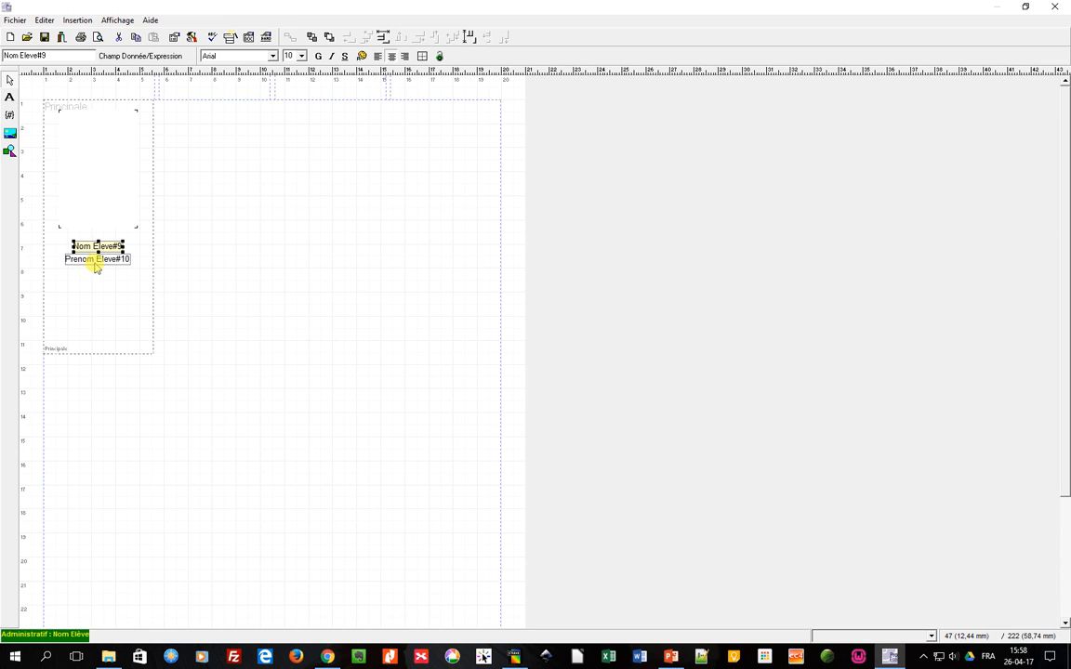
left_click(96, 260, "shift")
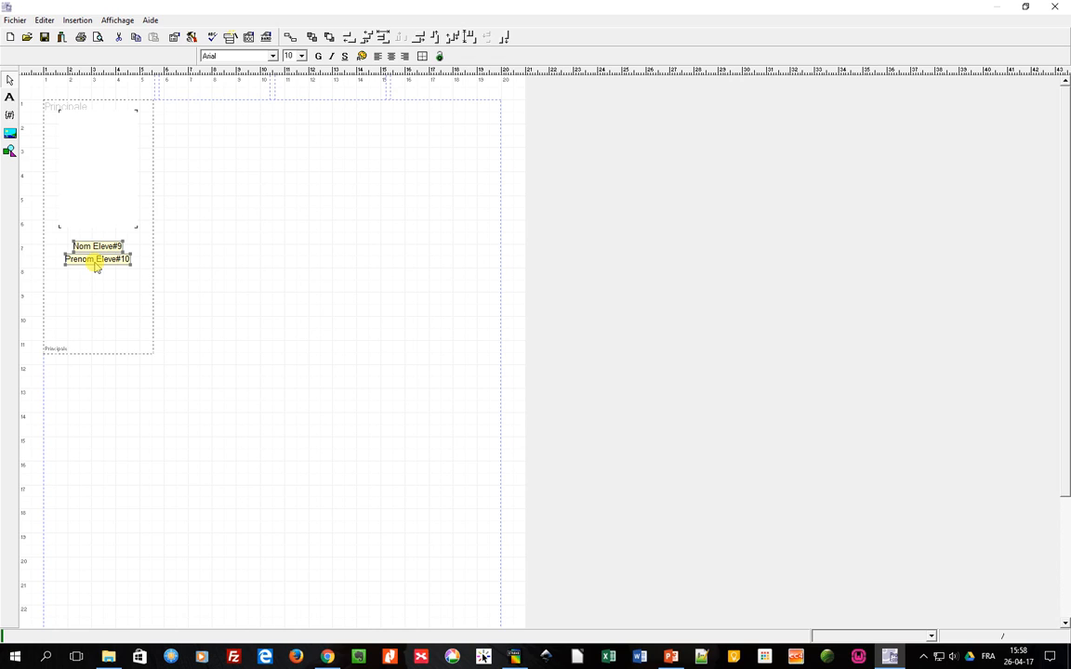
key("Up")
key("Up")
key("Up")
key("Up")
key("Up")
key("Up")
key("Up")
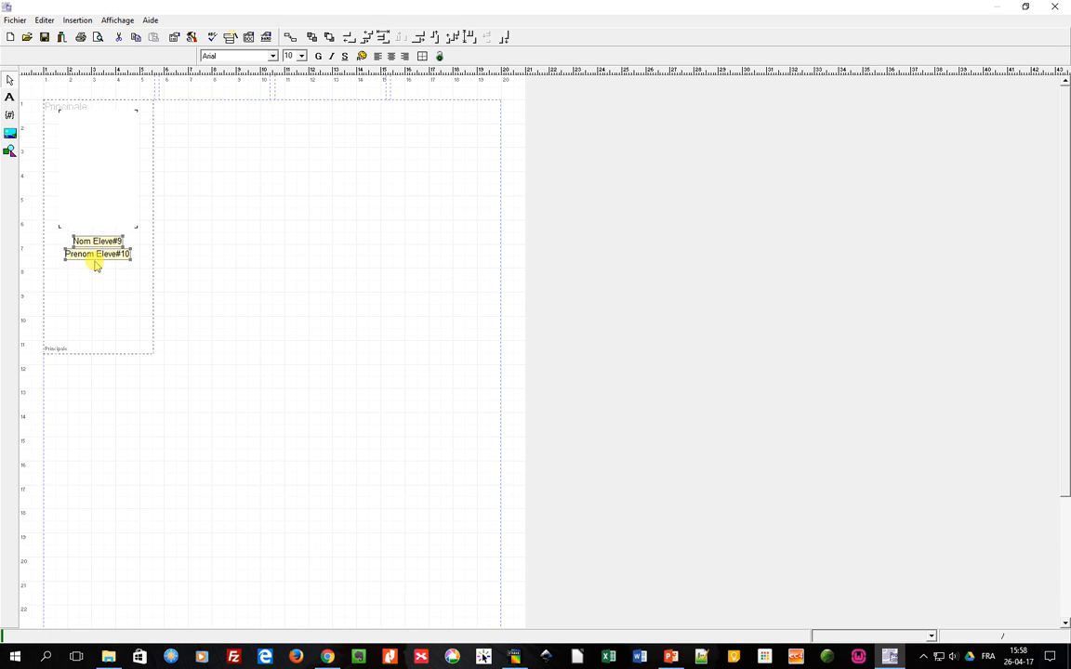
Nudge the two name fields up to just beneath the photo and shorten the Principale band to about 6.7 cm high
key("Up")
key("Up")
key("Up")
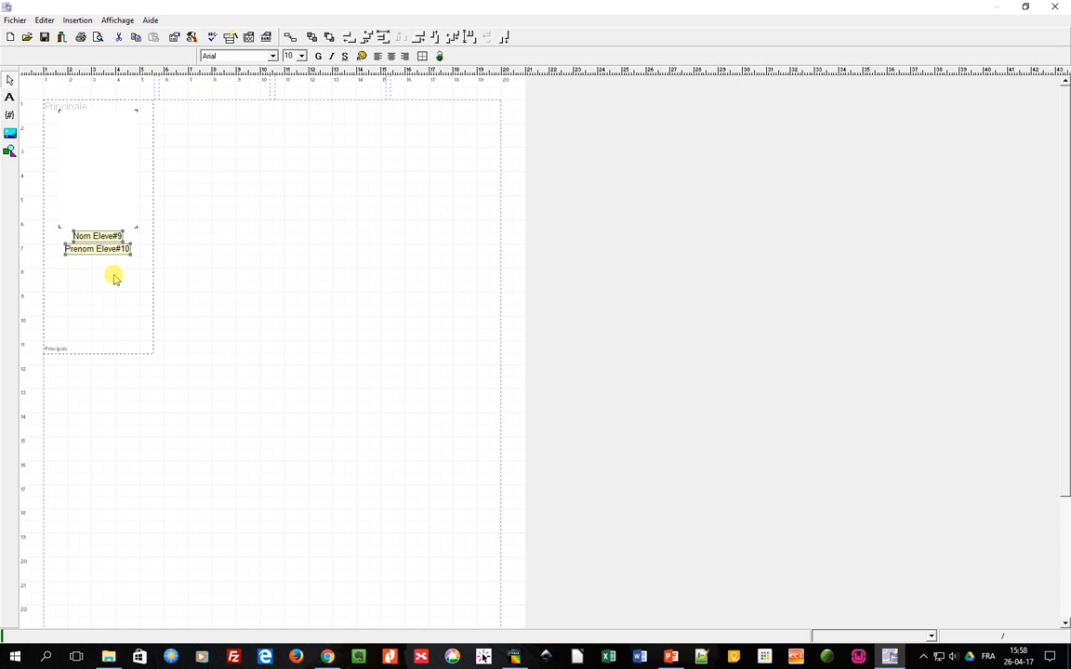
left_click(97, 279)
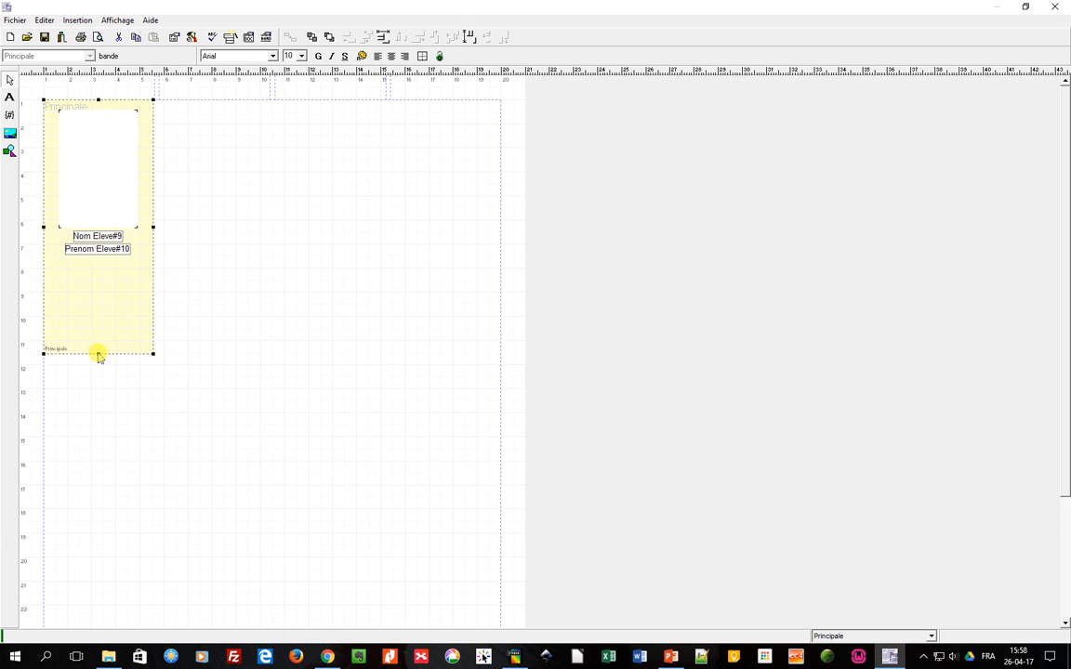
left_click_drag(100, 354, 109, 265)
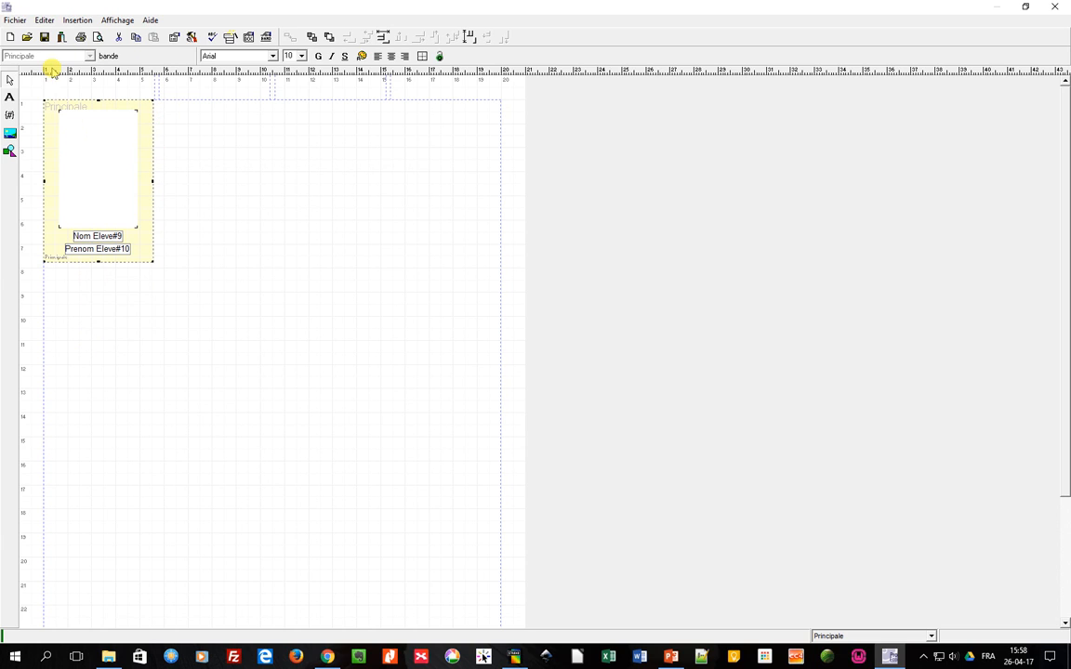
Preview the document, go through its pages up to page 4, and return to the layout
left_click(98, 38)
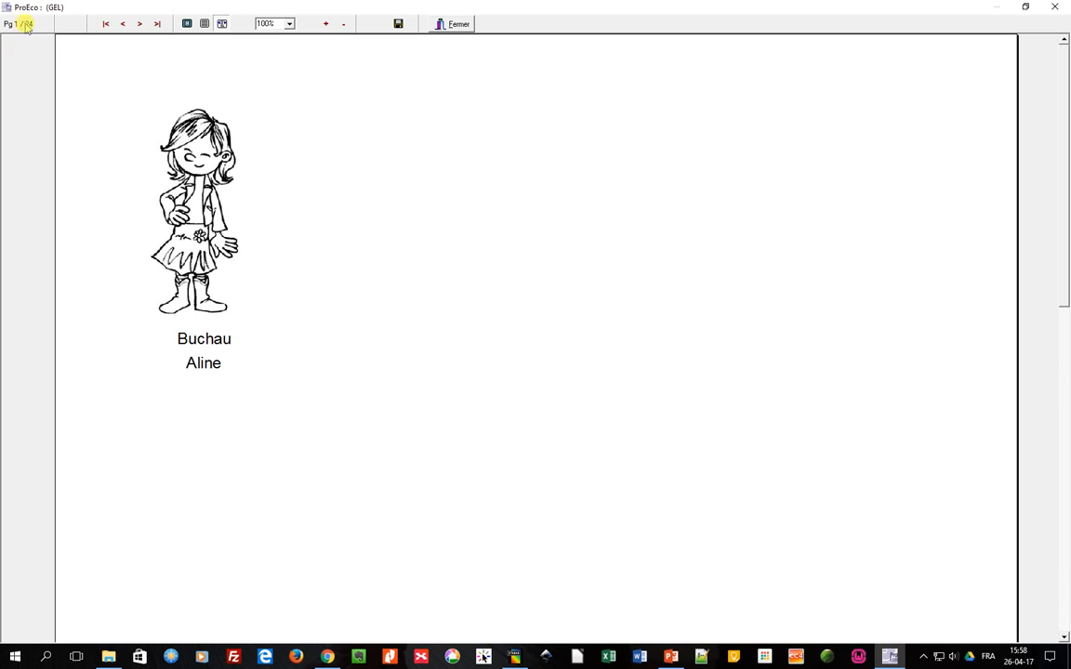
left_click(139, 24)
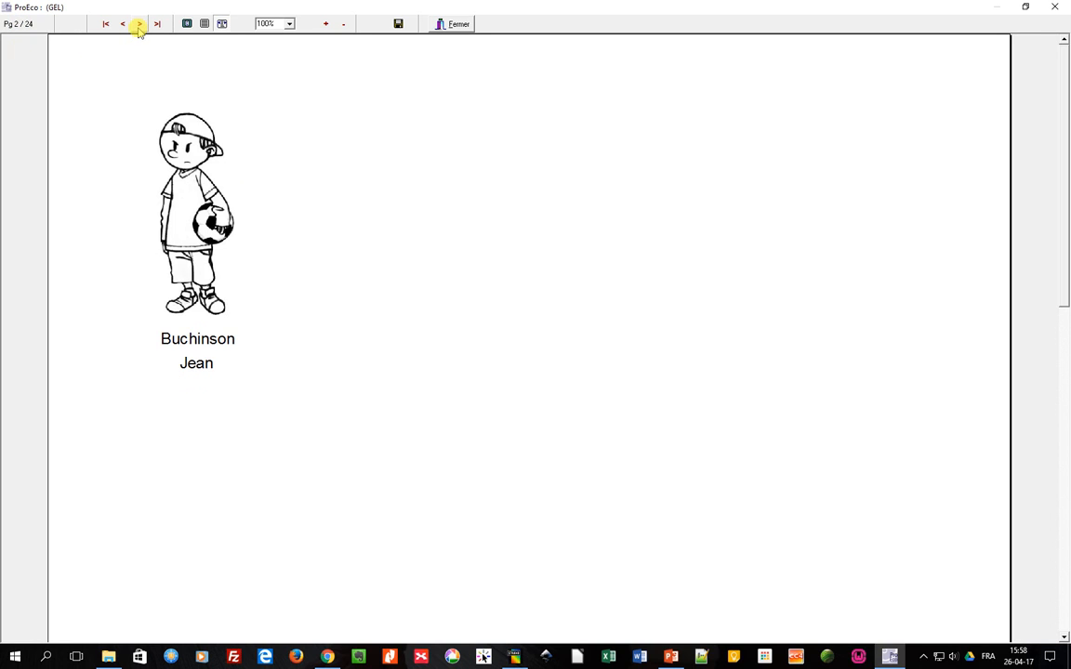
left_click(138, 24)
left_click(139, 24)
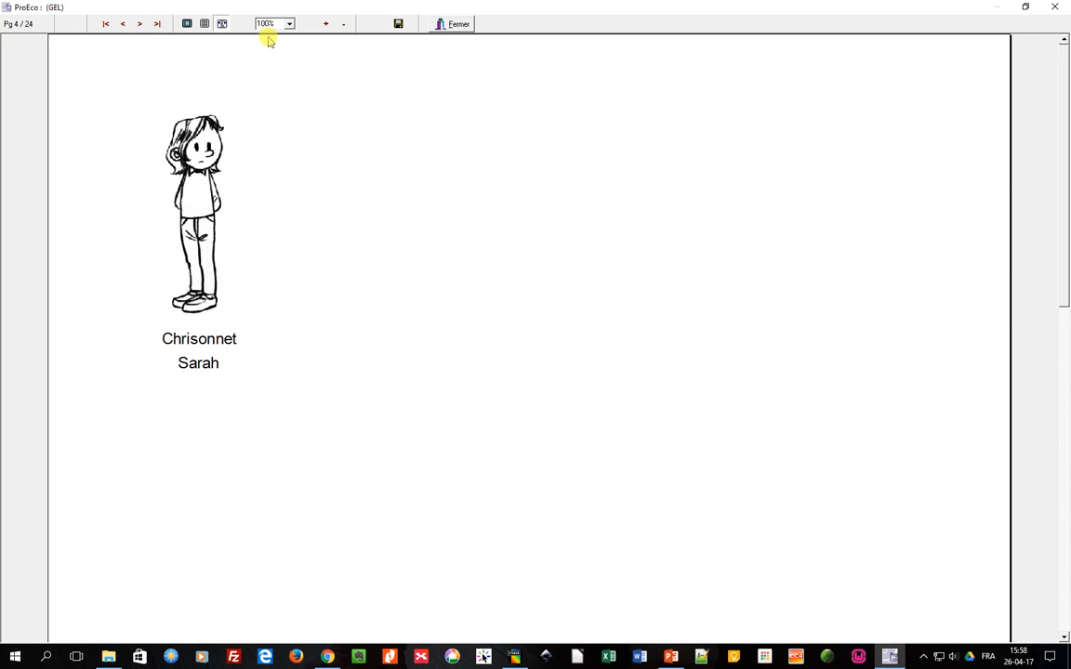
left_click(456, 24)
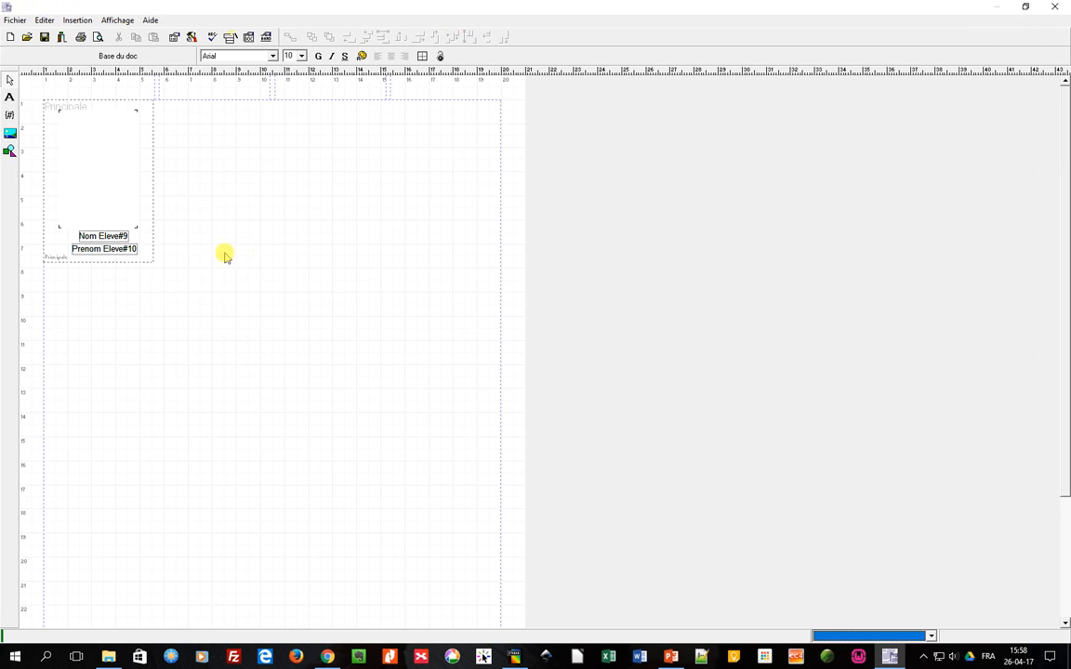
Turn off the Forcer une nouvelle page option in the properties of the Principale band
left_click(138, 156)
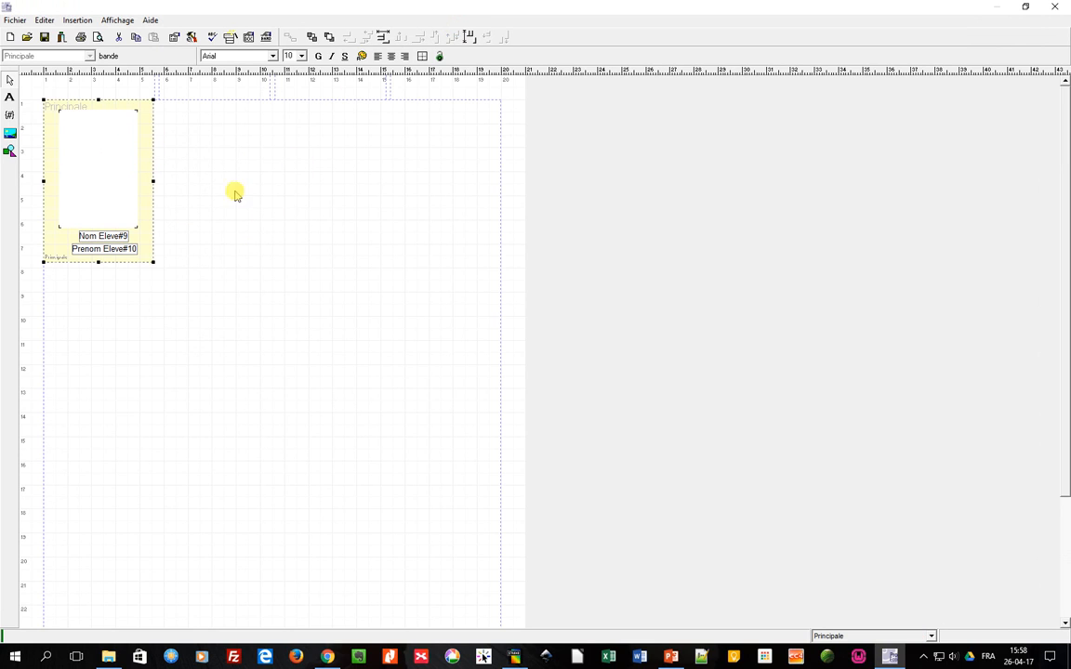
left_click(174, 38)
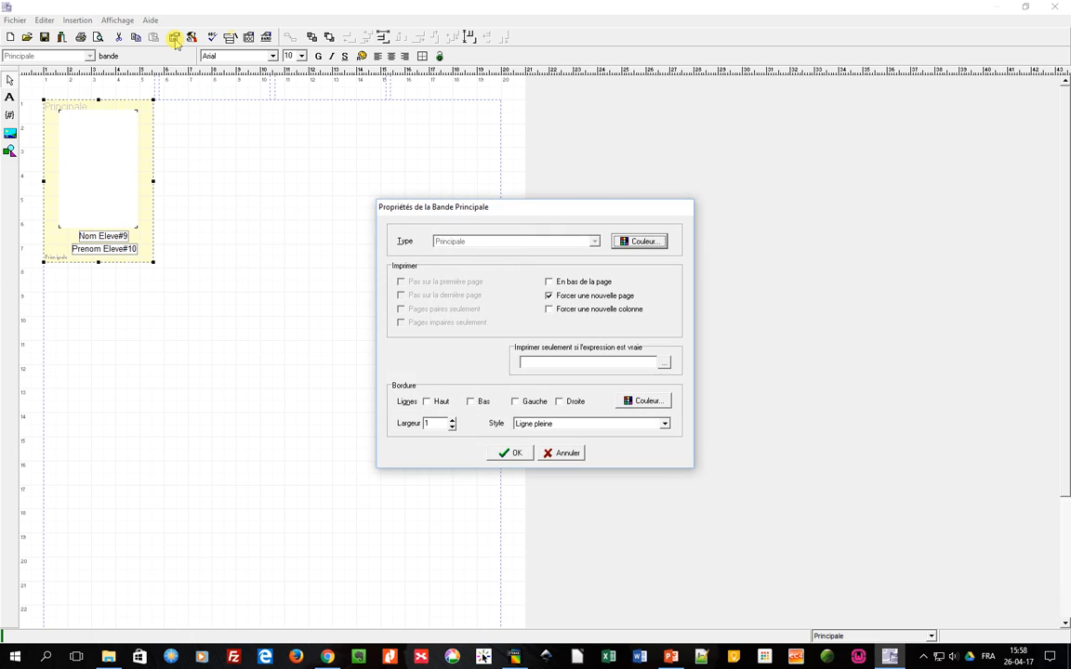
left_click(549, 296)
left_click(519, 454)
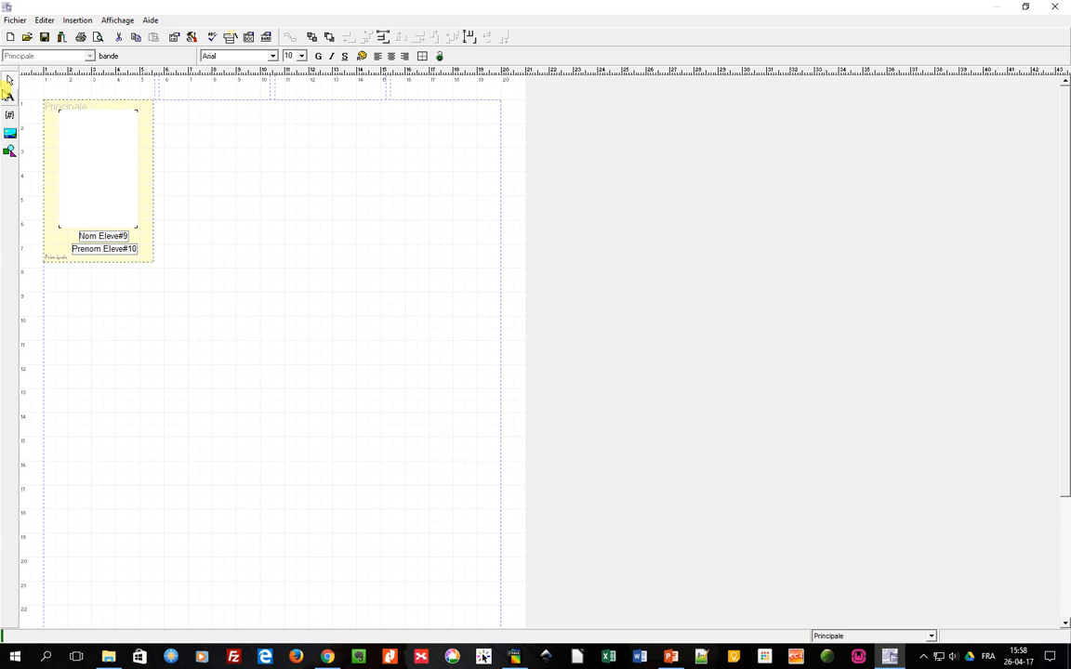
Preview the album as whole pages, check the second page, and return to the layout
left_click(98, 37)
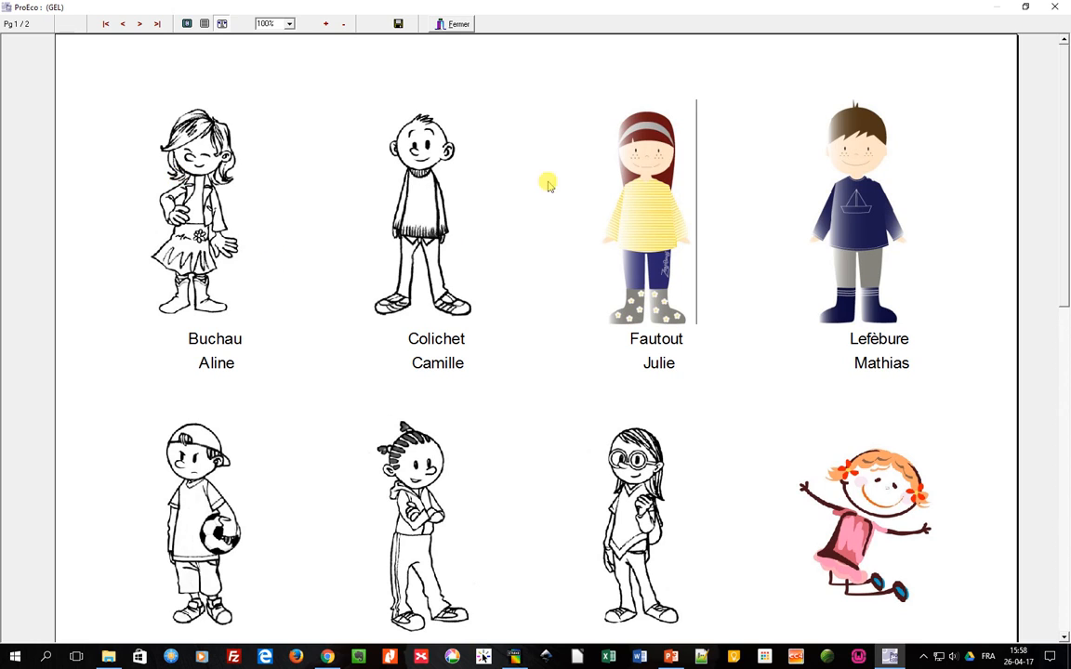
left_click(186, 23)
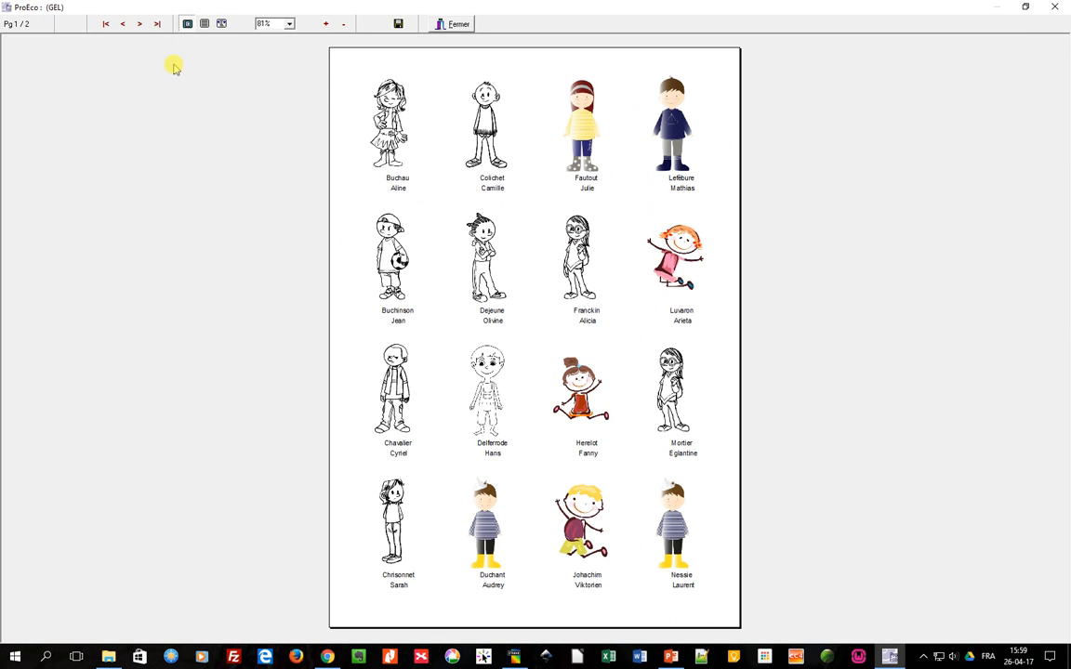
left_click(140, 25)
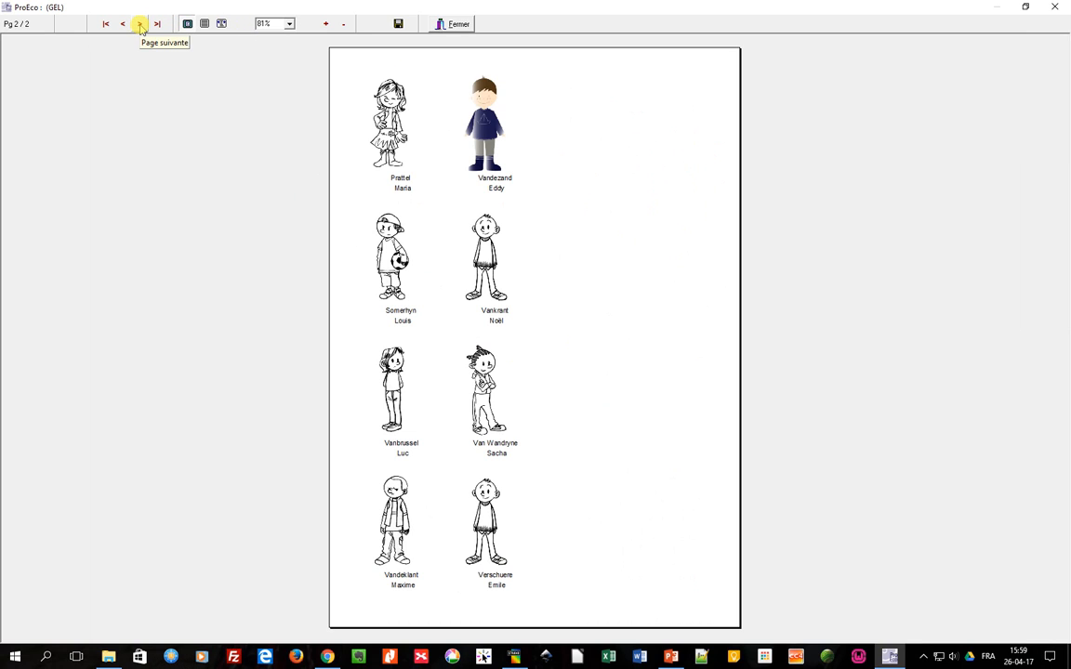
left_click(459, 26)
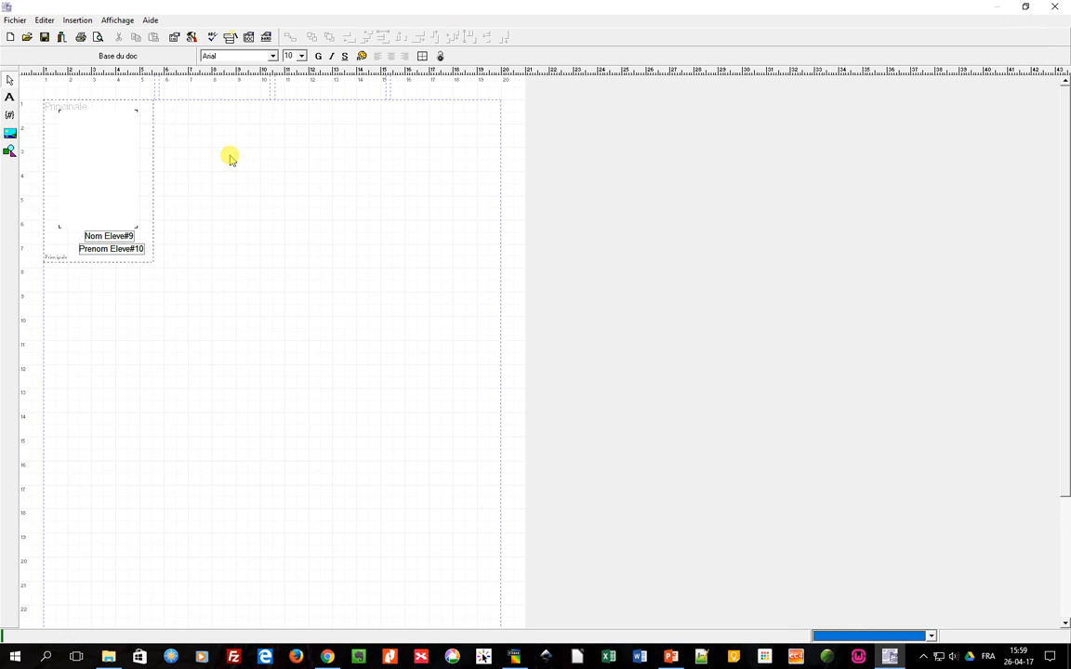
Try to centre the last-name and first-name fields horizontally in the band with both selected together
left_click(100, 237)
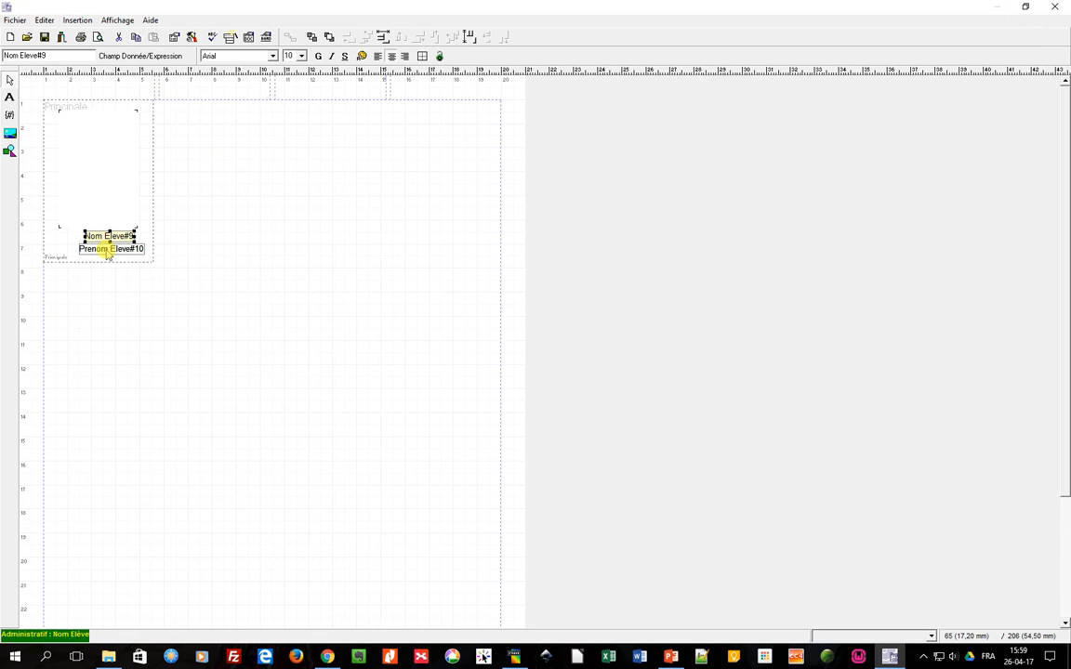
left_click(108, 251, "shift")
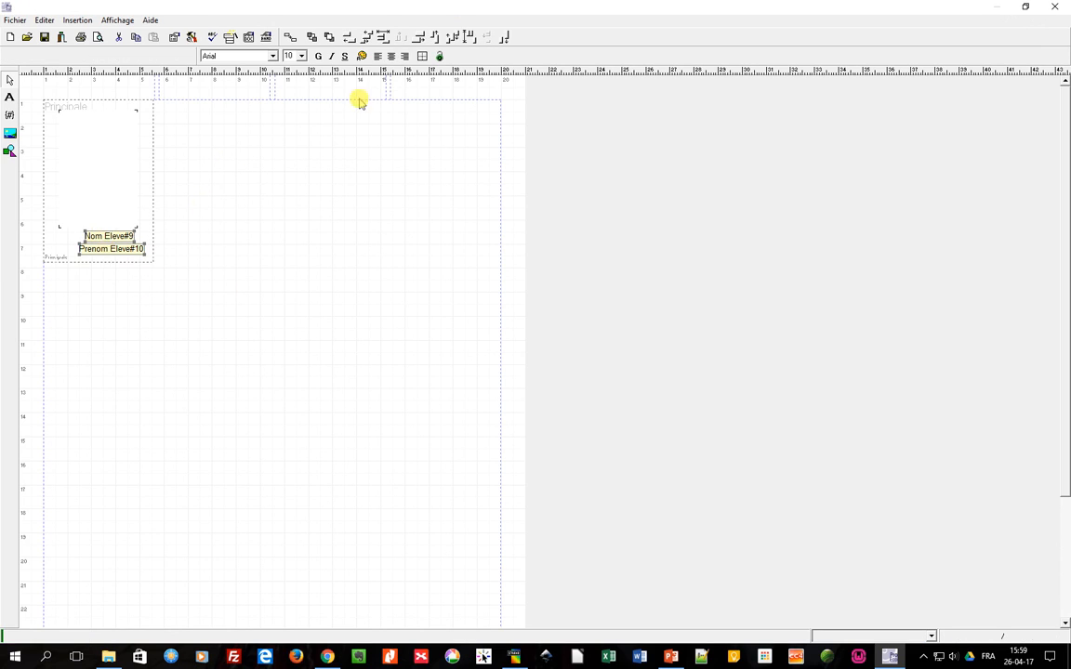
left_click(383, 39)
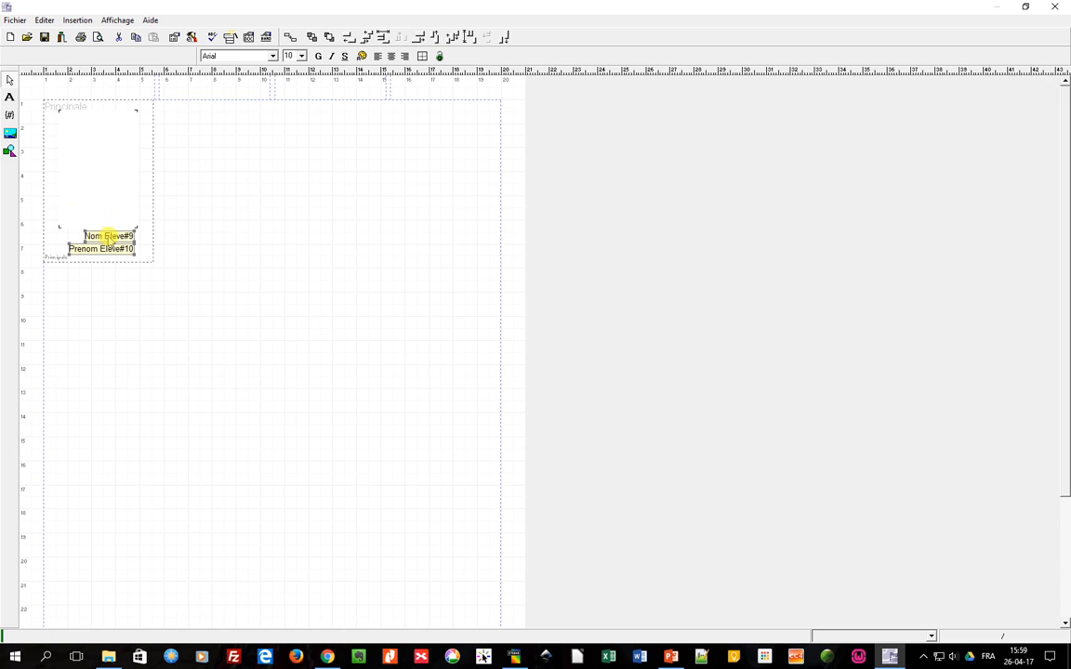
Centre the last-name field and the first-name field horizontally in the Principale band one at a time
left_click(145, 245)
left_click(106, 235)
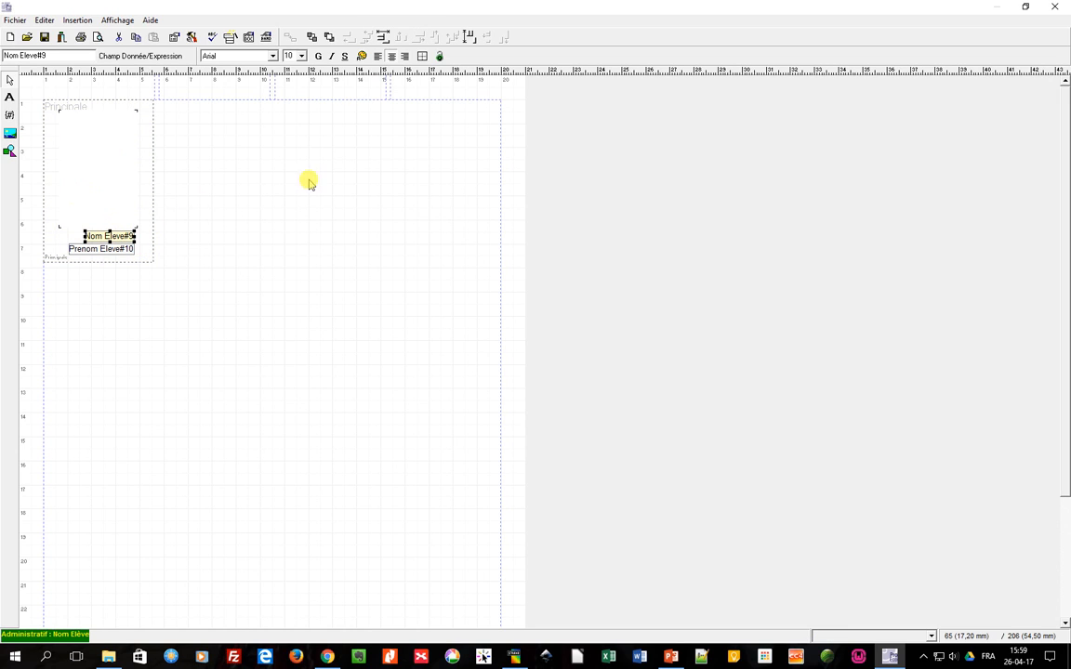
left_click(351, 37)
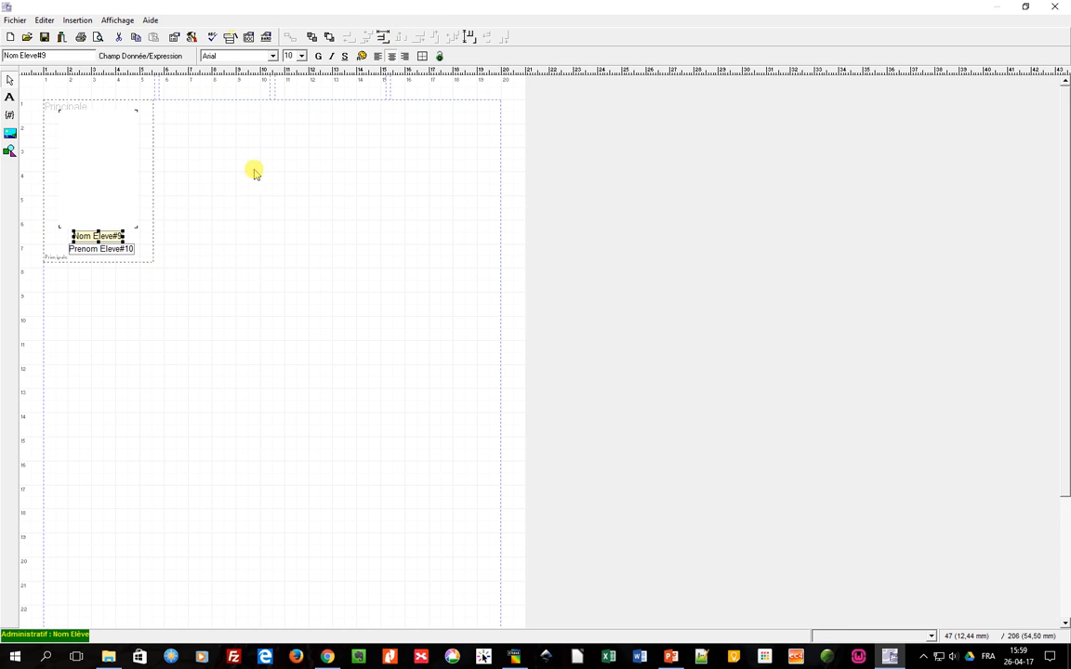
left_click(116, 248)
left_click(389, 36)
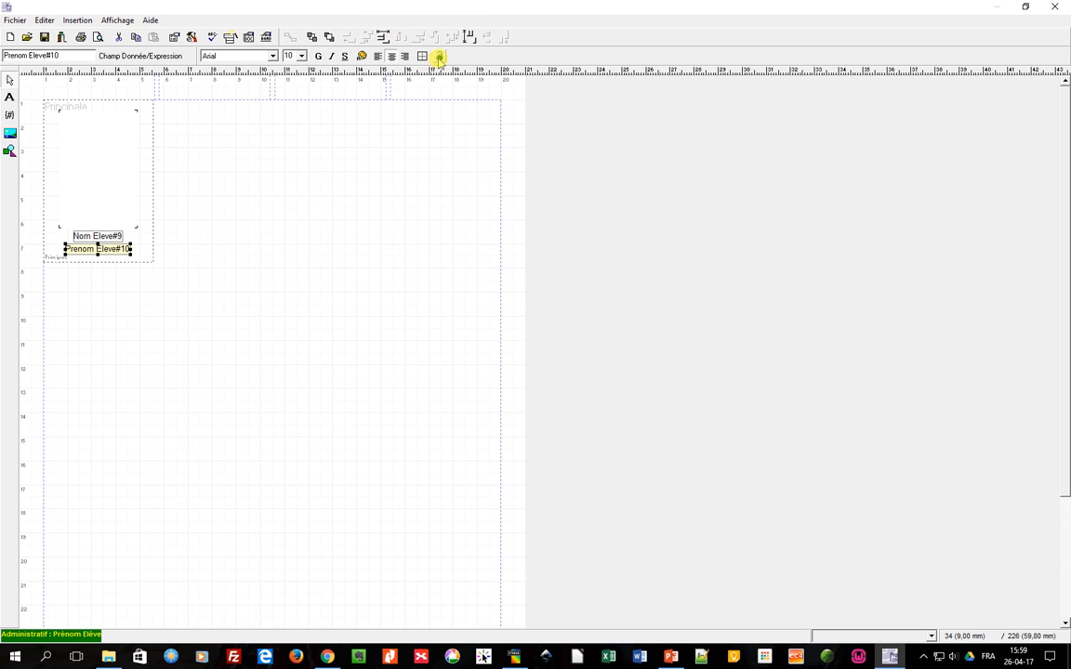
left_click(106, 237)
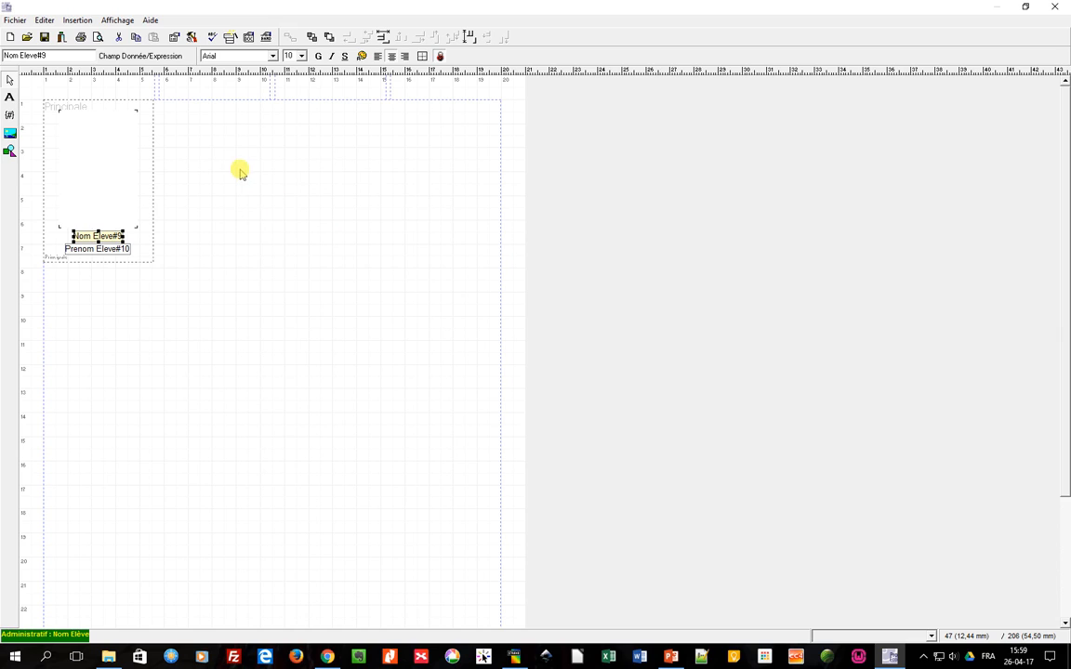
Add an Entête de page band above the Principale band and insert the Localisation field Grp El in it
left_click(230, 37)
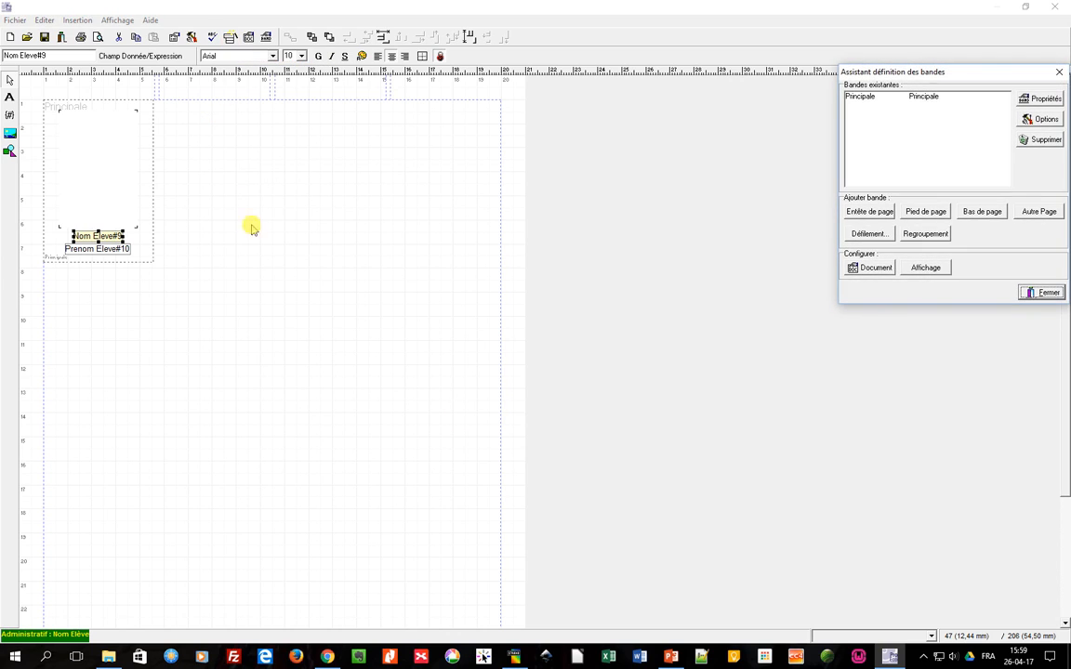
left_click(881, 213)
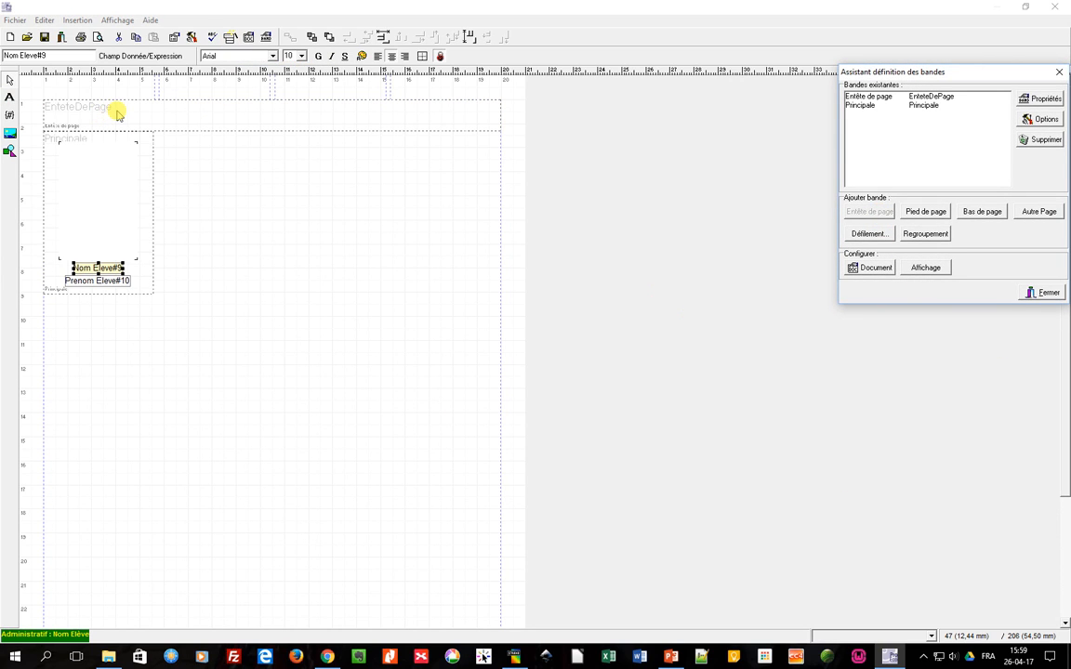
left_click(9, 115)
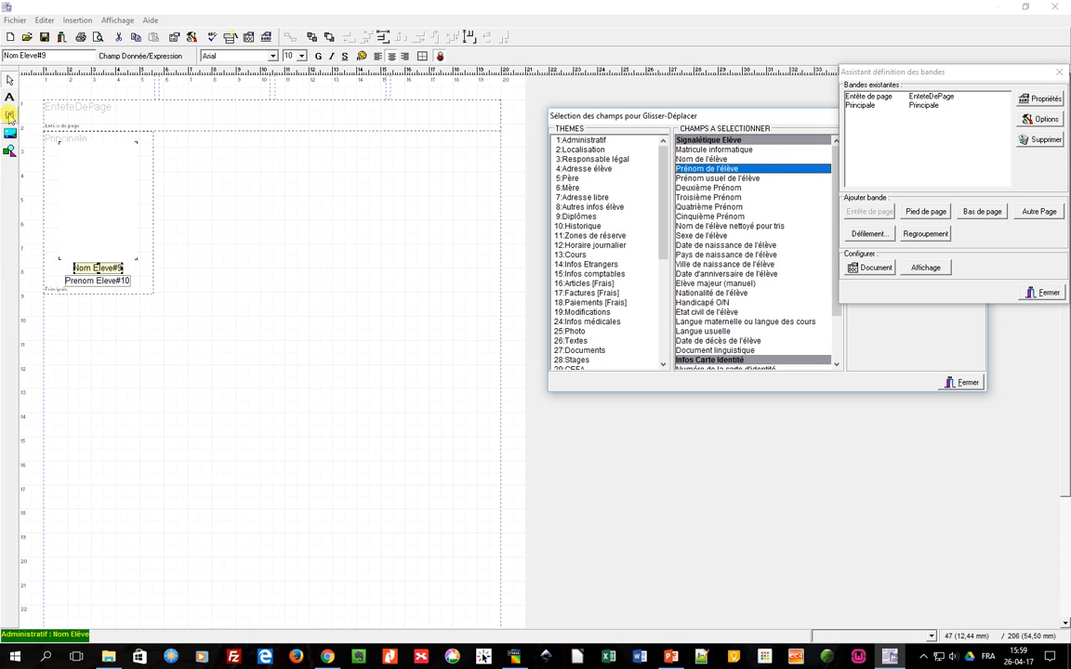
left_click(1042, 294)
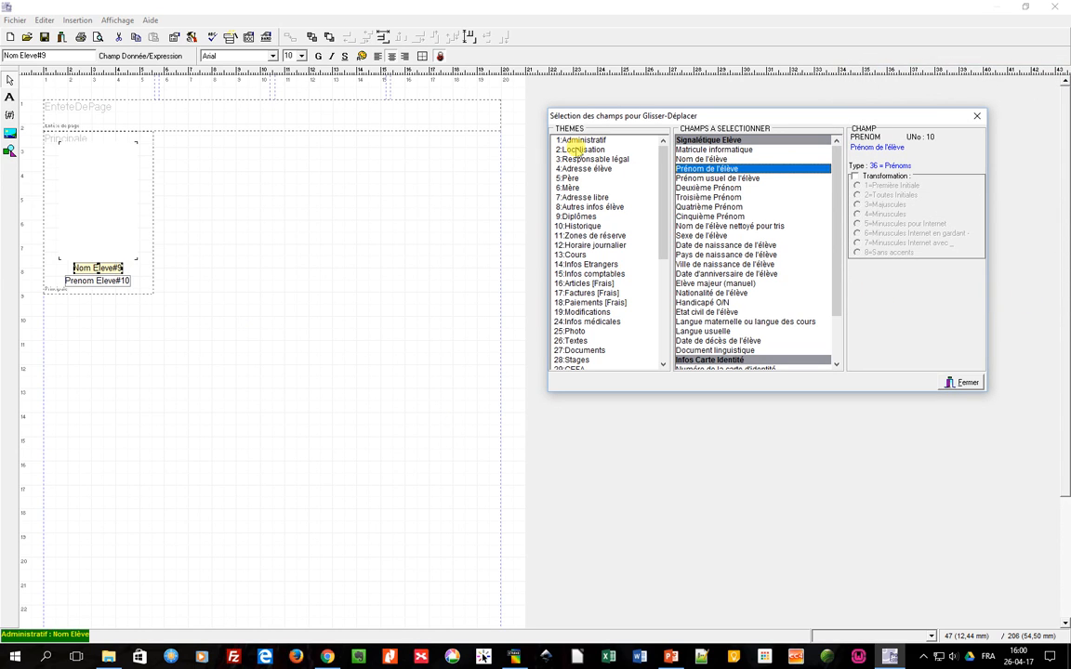
left_click(573, 149)
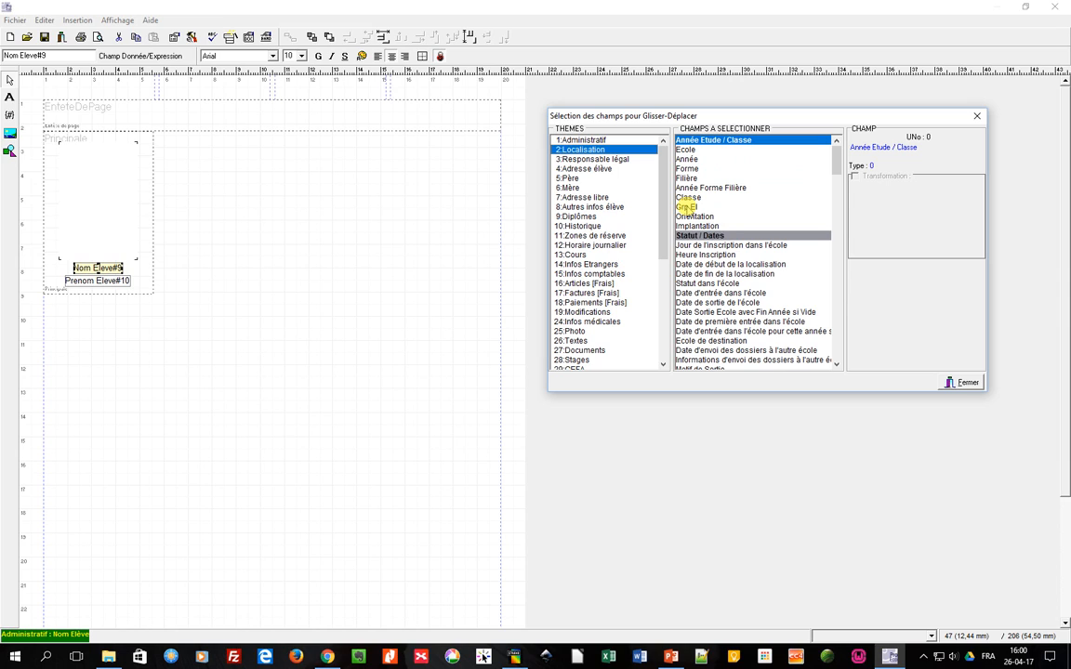
left_click_drag(686, 208, 167, 111)
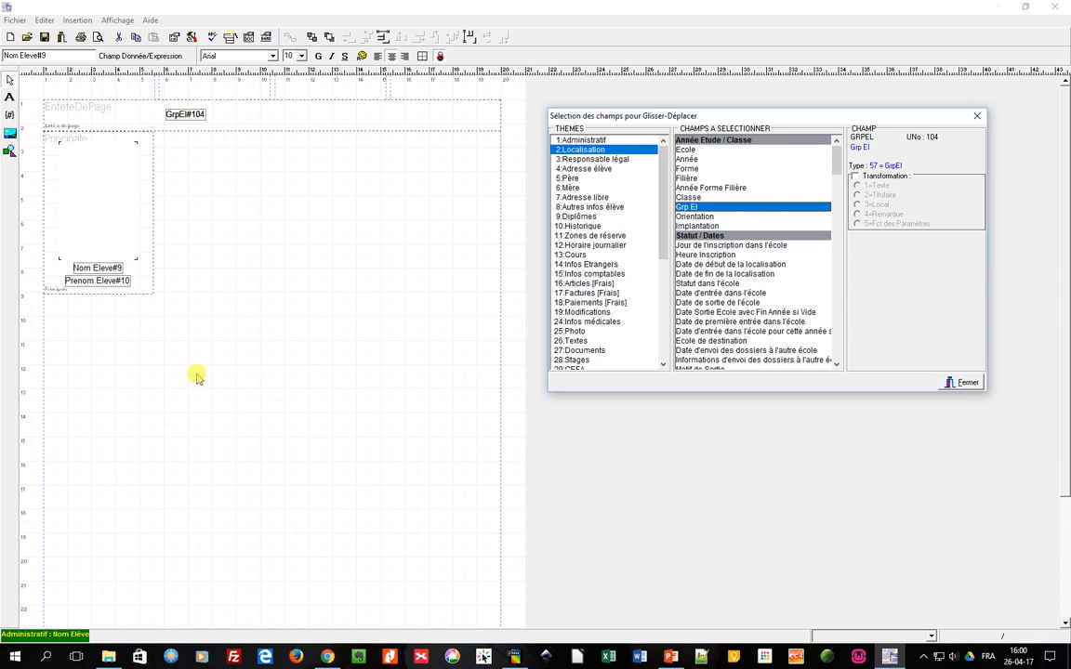
Add the label "Album photos de la classe" before the Grp El field in the page header band
left_click(9, 98)
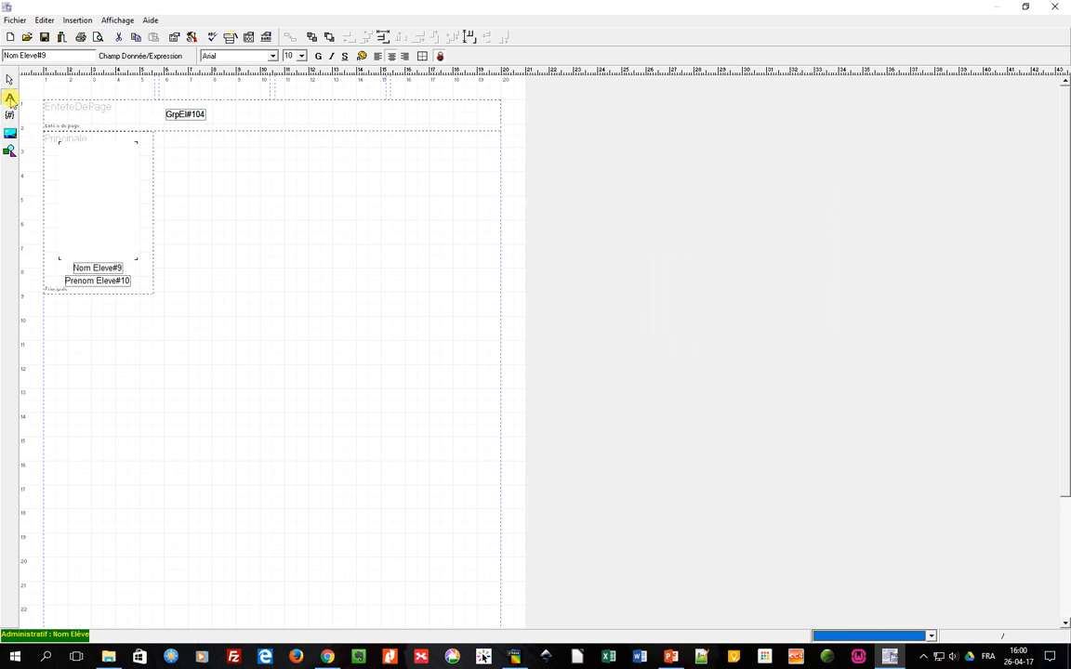
left_click(55, 114)
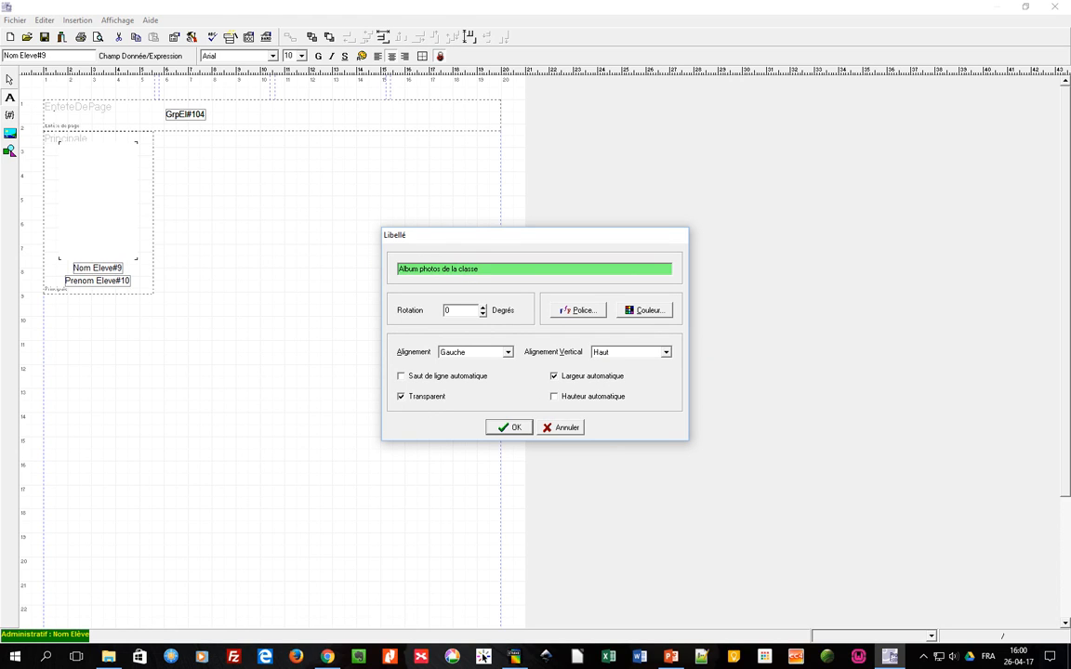
left_click(512, 429)
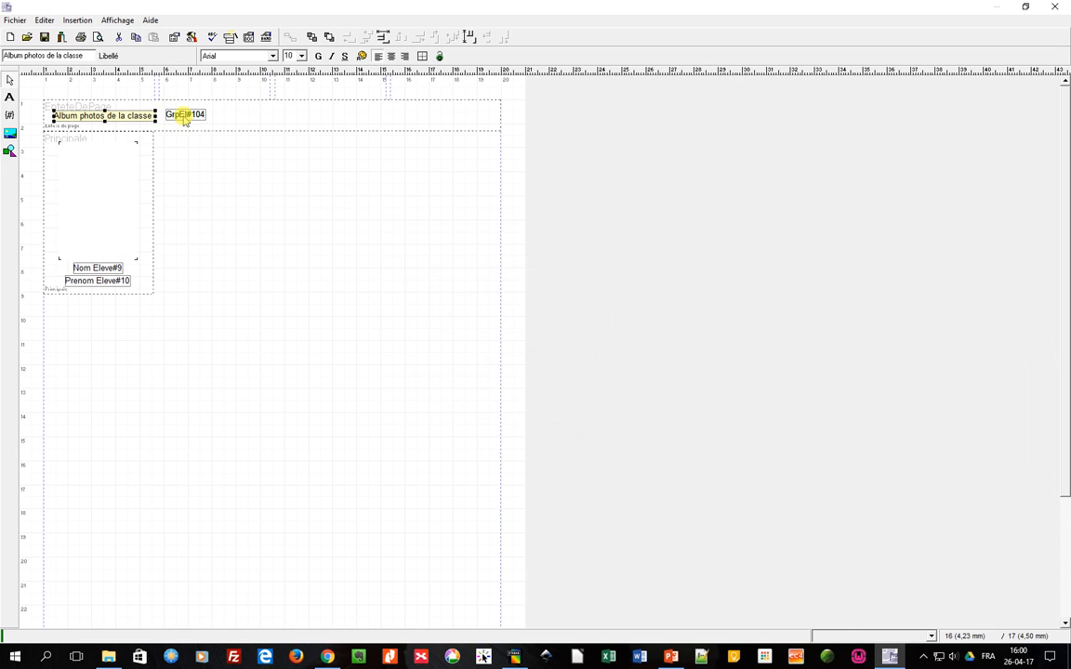
Join the header label and the Grp El field into a single expression, then preview the album and return to the layout
left_click(184, 117, "shift")
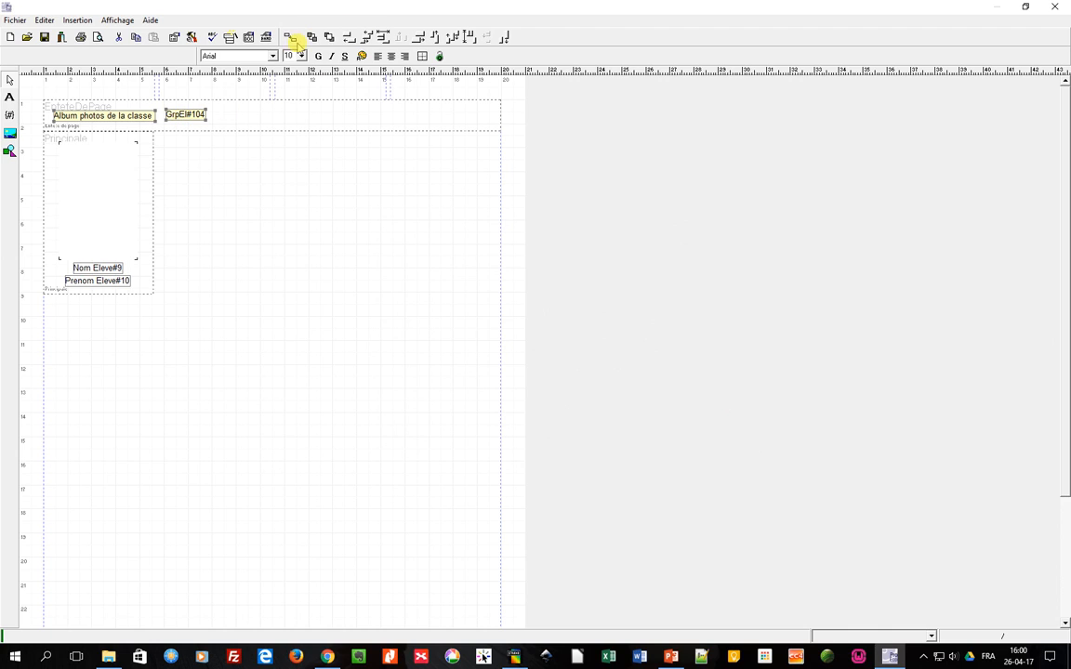
left_click(290, 37)
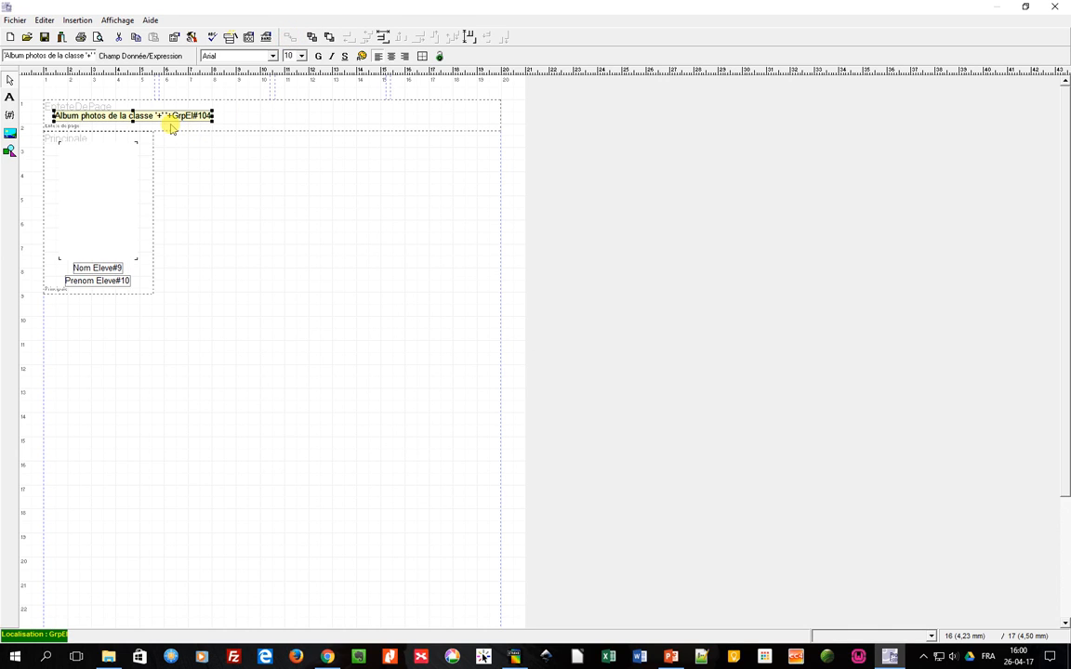
left_click(99, 38)
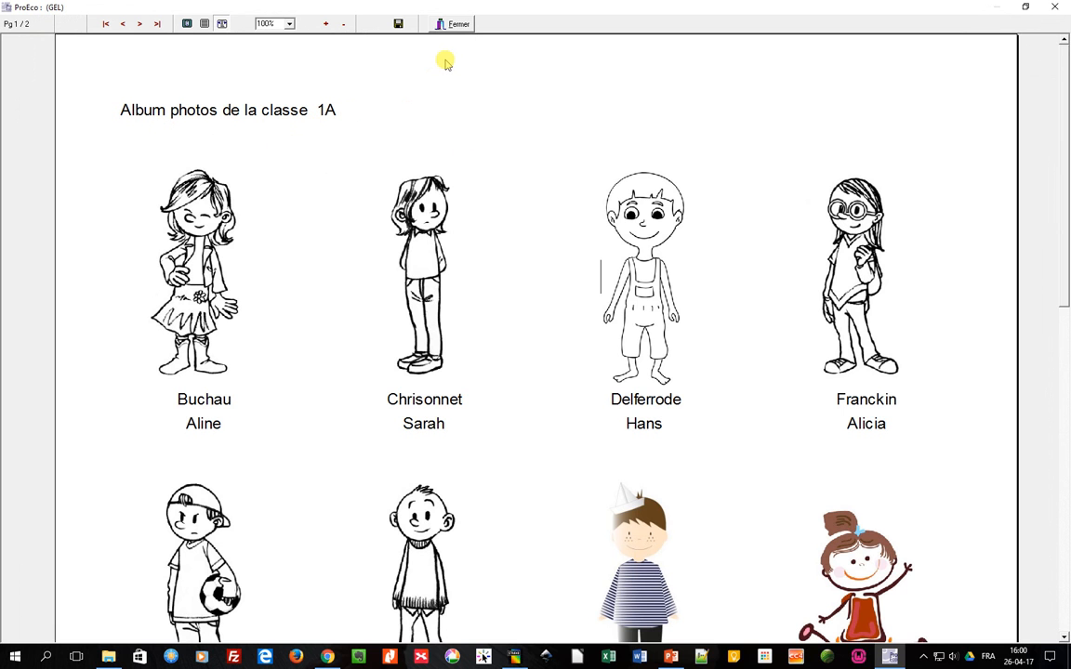
left_click(448, 24)
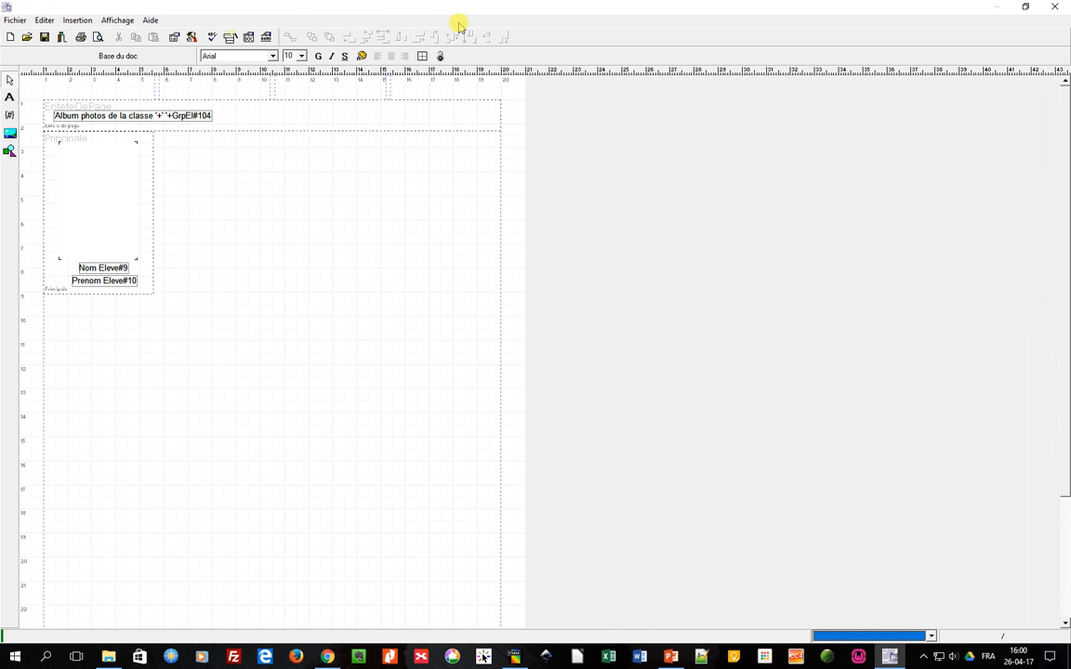
Add the Localisation field Grp El to the page header both plain and with the 2=Titulaire transformation, then delete the plain copy
left_click(9, 115)
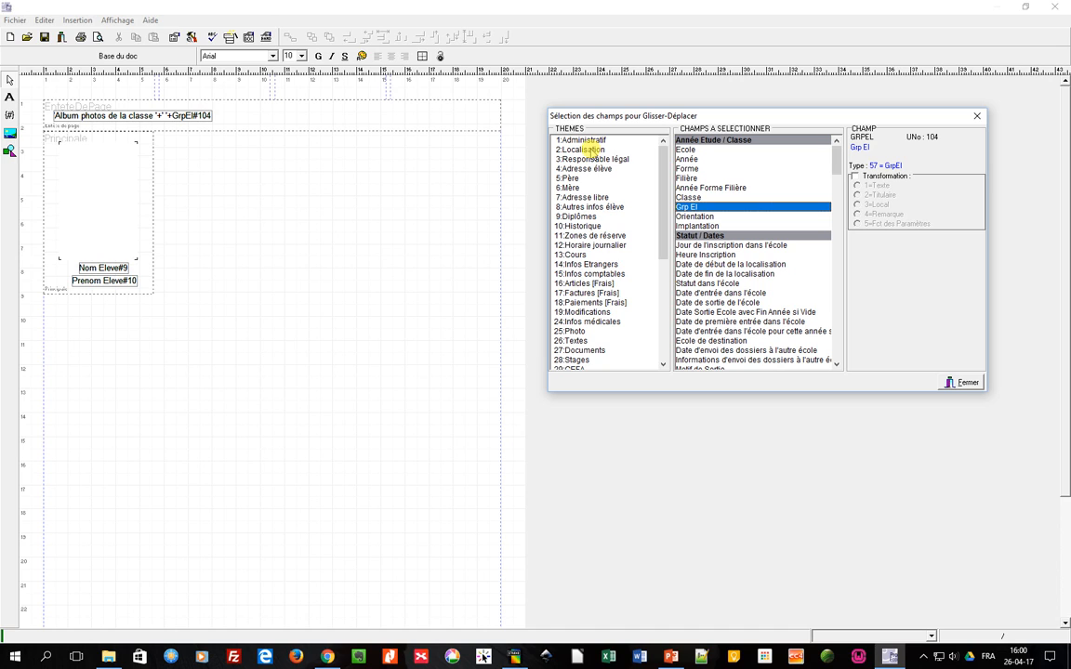
left_click(592, 150)
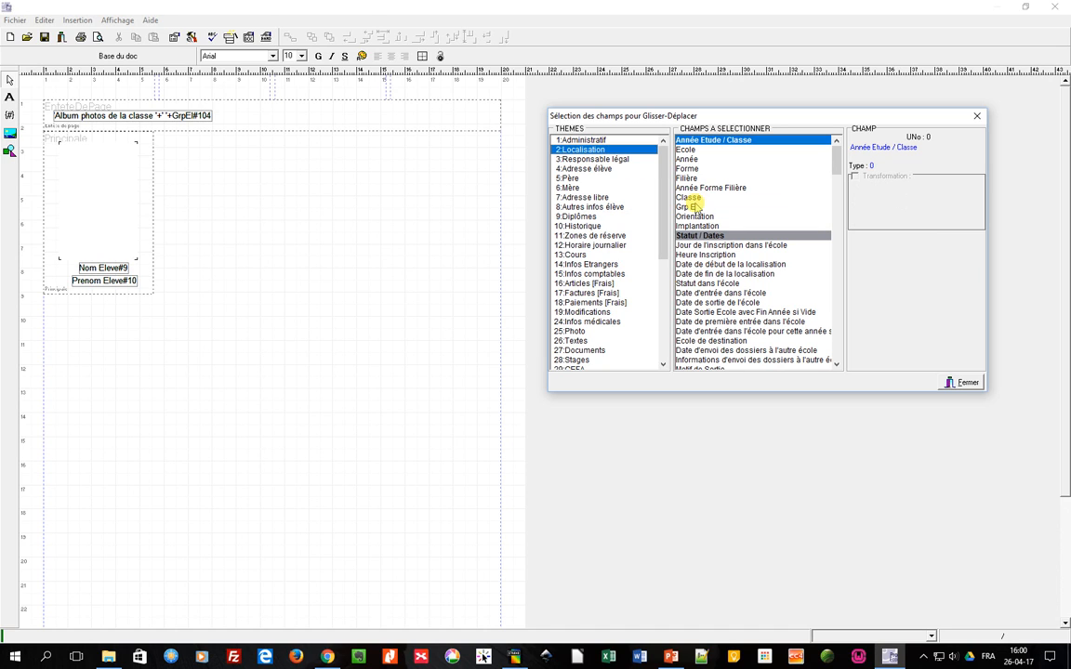
left_click_drag(685, 206, 248, 115)
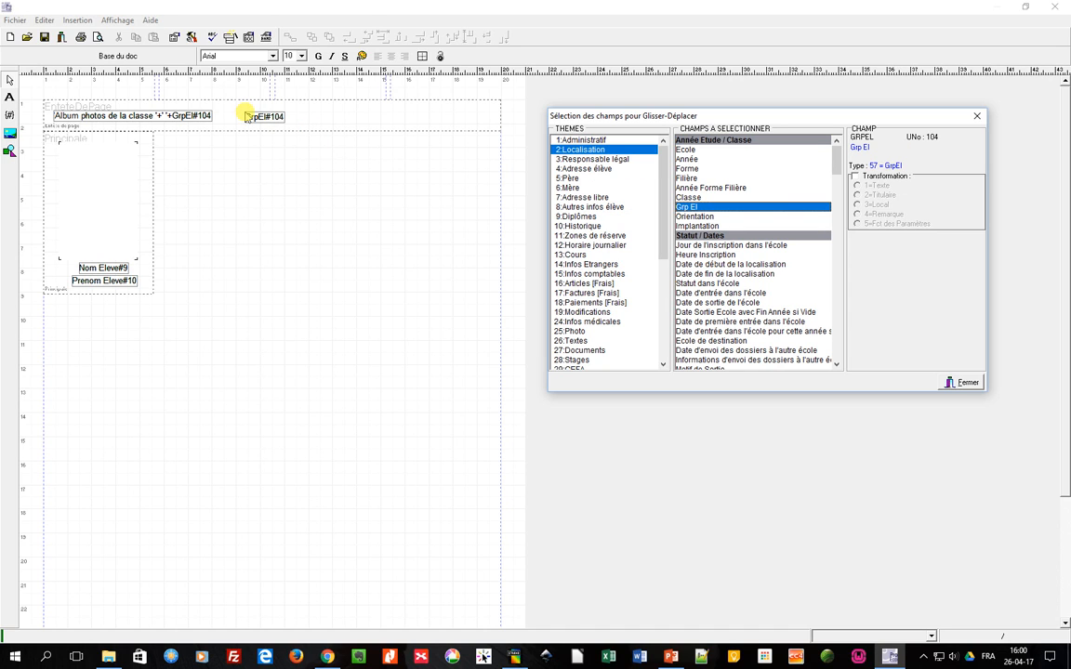
left_click(855, 176)
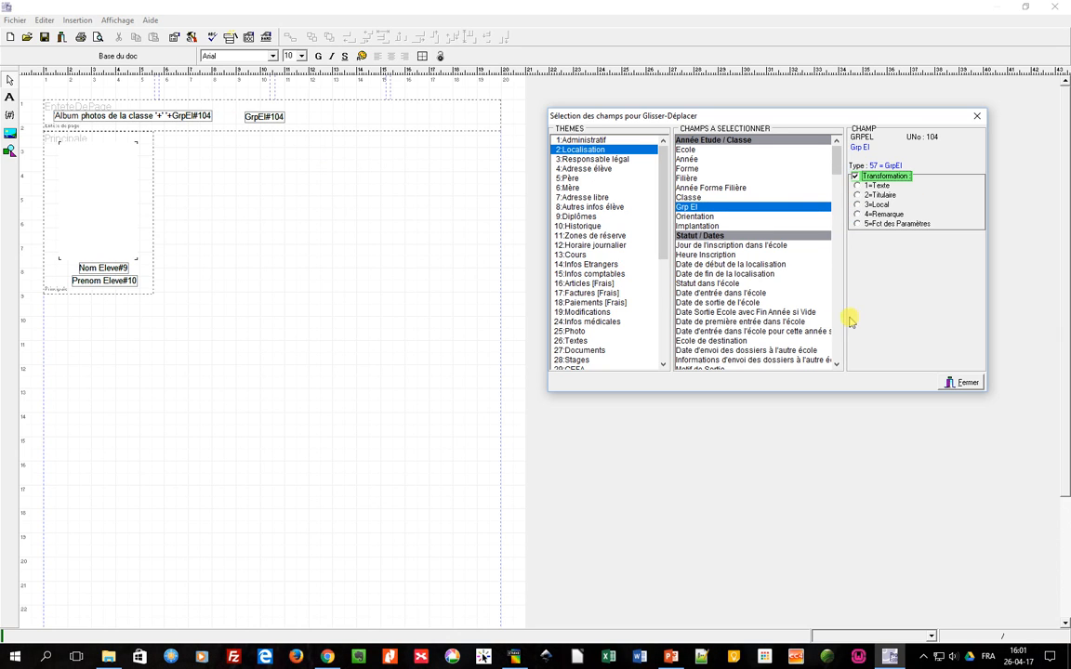
left_click(857, 196)
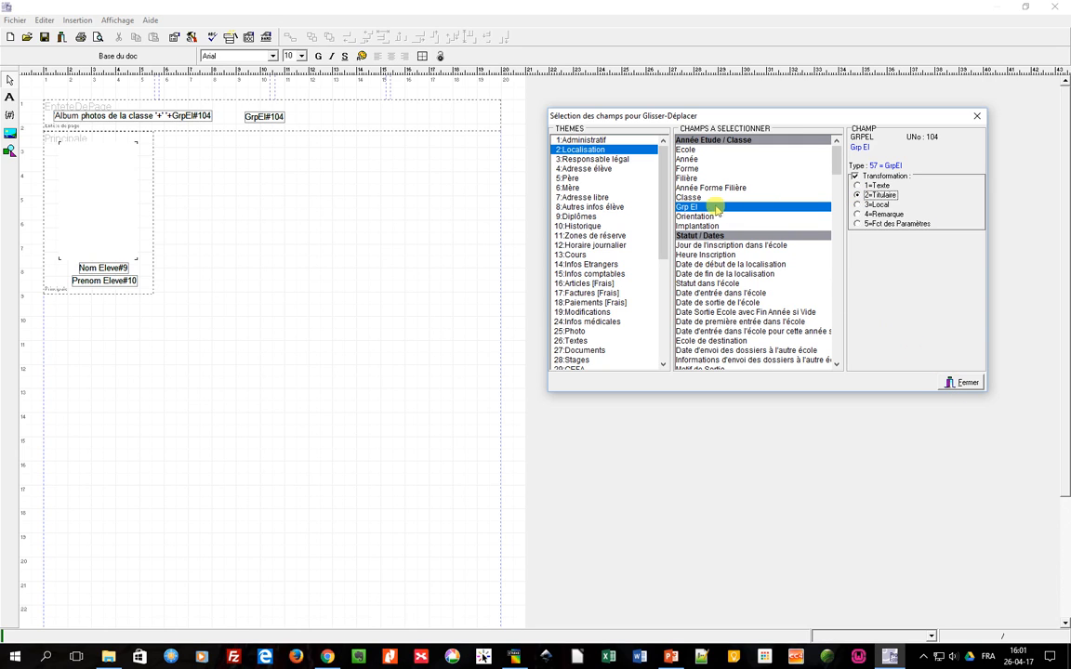
left_click_drag(710, 208, 269, 112)
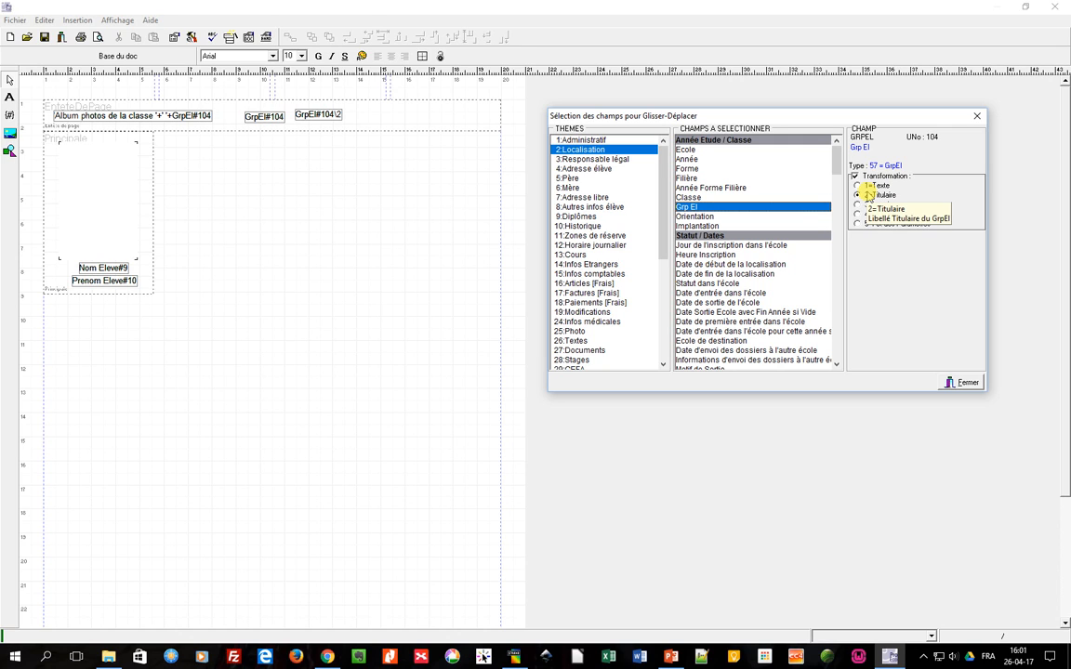
left_click(965, 384)
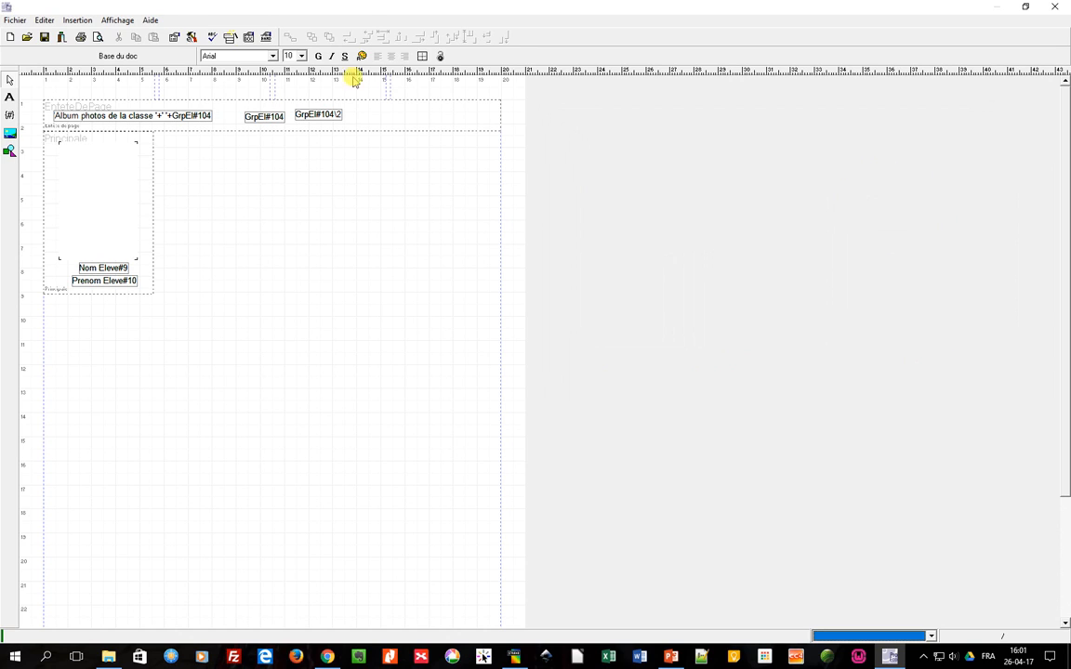
left_click(267, 117)
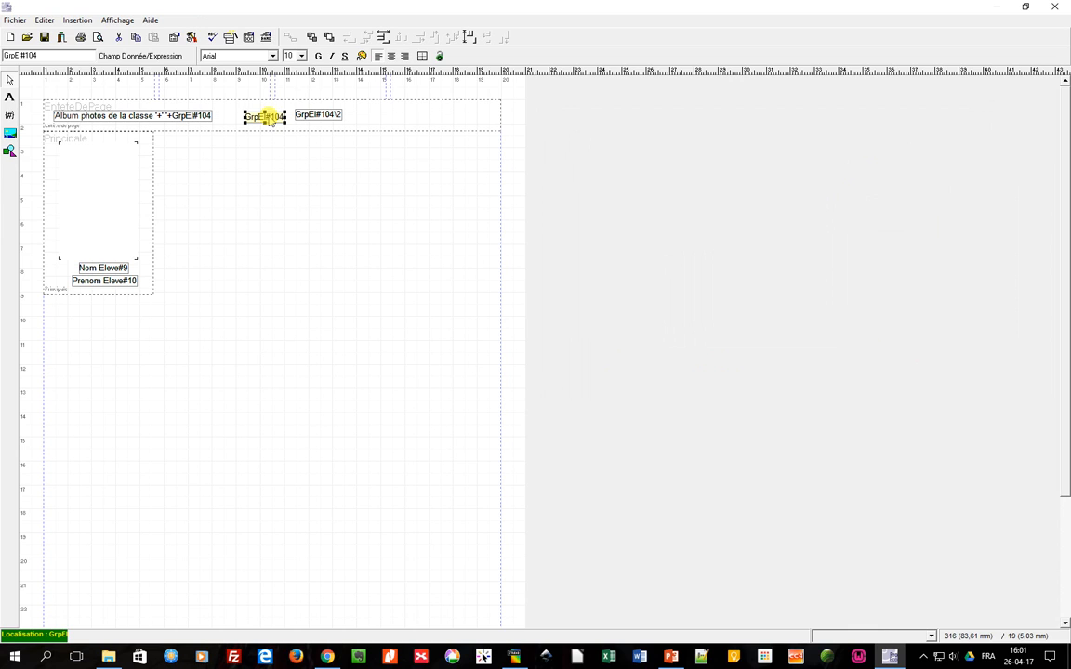
key("Delete")
Add the label "Titulaires :" before the Titulaire field in the page header and join both into a single expression
left_click(9, 96)
left_click(249, 114)
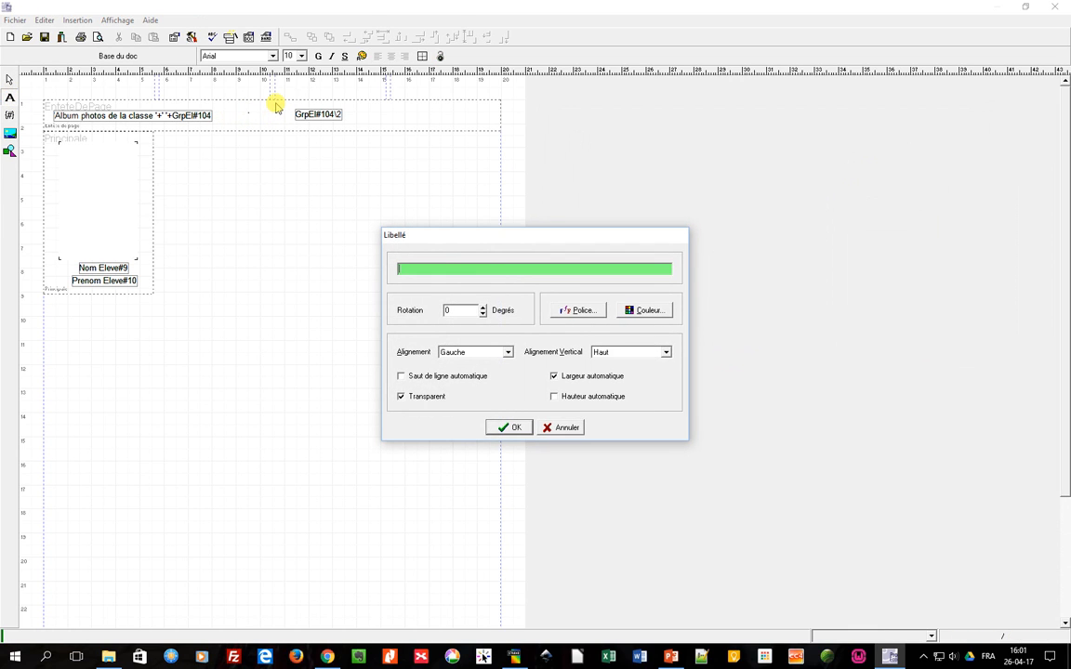
type("Titulaires :")
left_click(510, 429)
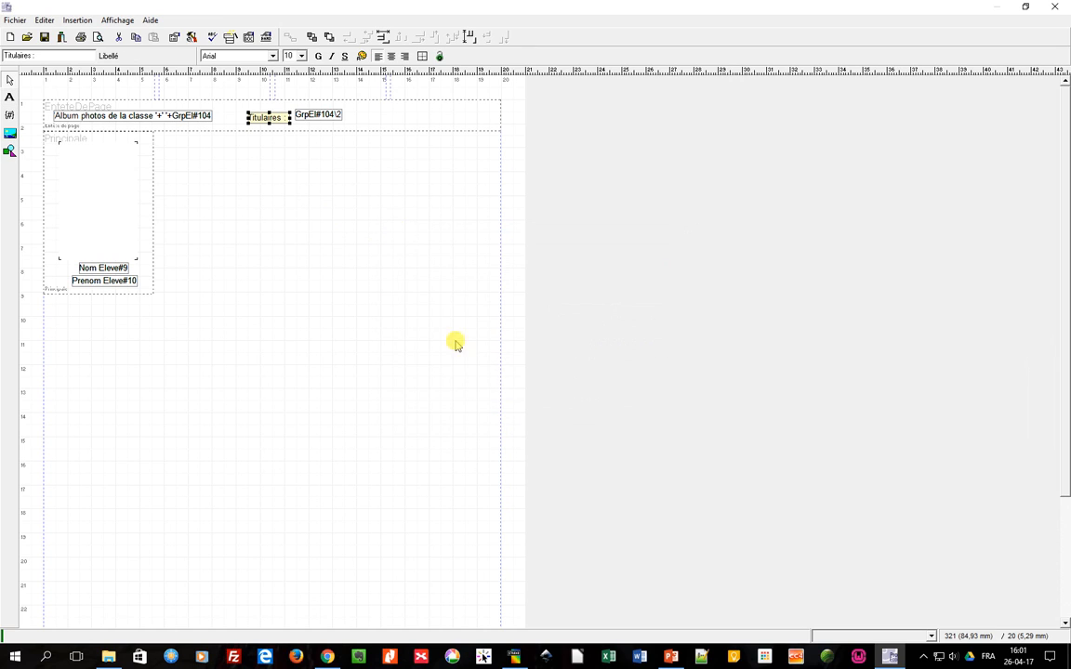
left_click(319, 115, "shift")
left_click(266, 38)
Align the Titulaires expression on the same line as the album title expression, then preview the album and return to the layout
left_click(199, 118)
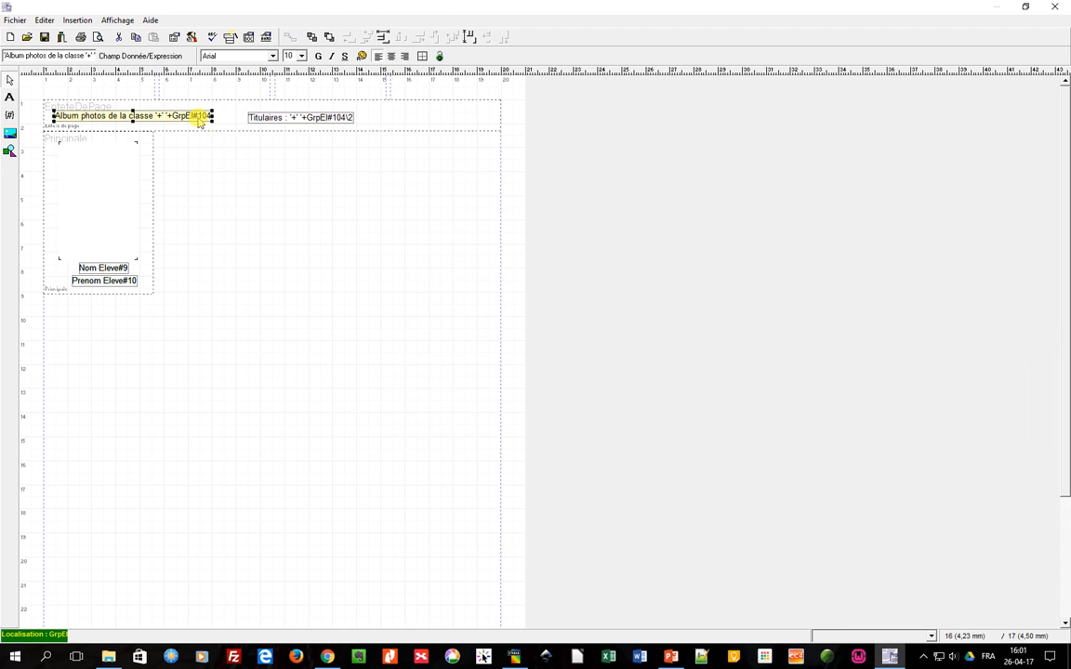
left_click(289, 119, "shift")
left_click(506, 40)
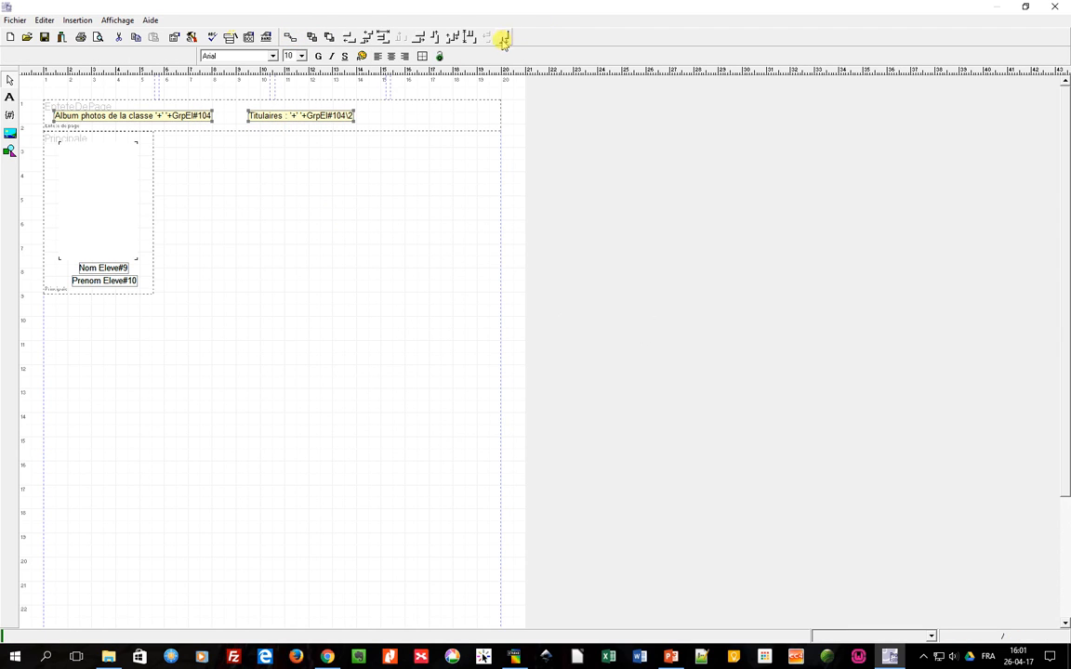
left_click(99, 38)
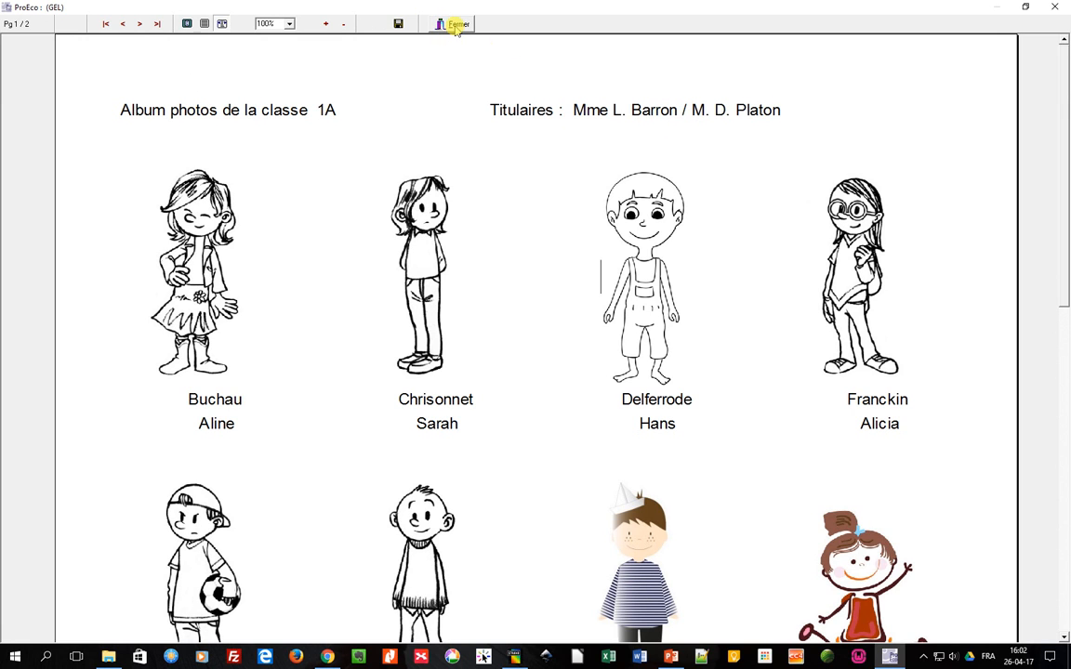
left_click(457, 25)
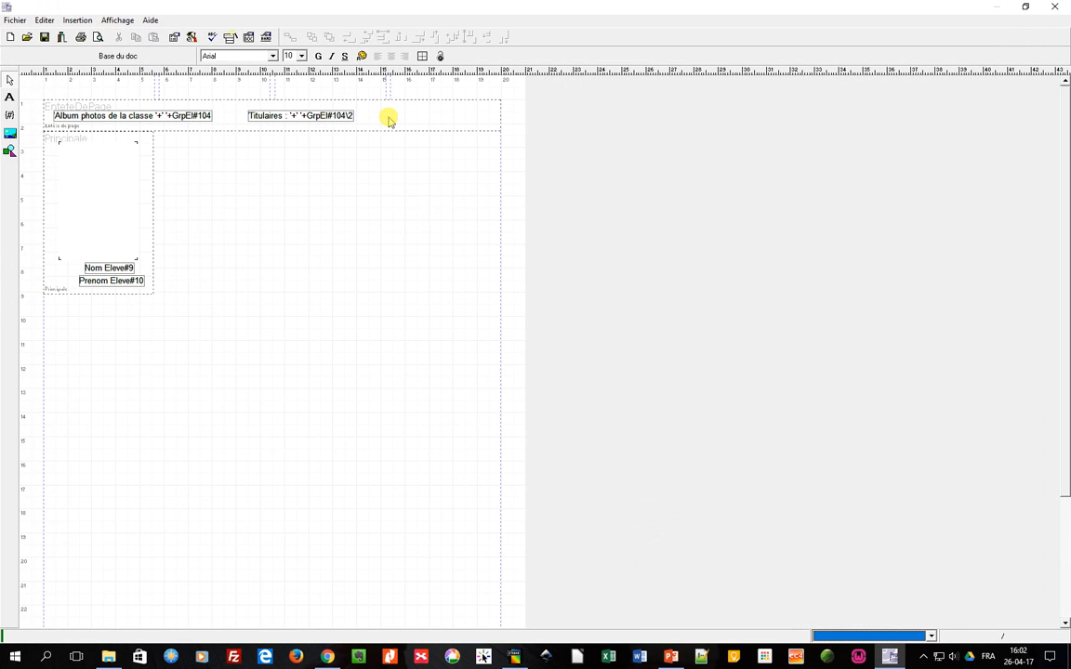
Add a Bas border line to the page header band, then preview the album as a full page and return to the layout
left_click(422, 56)
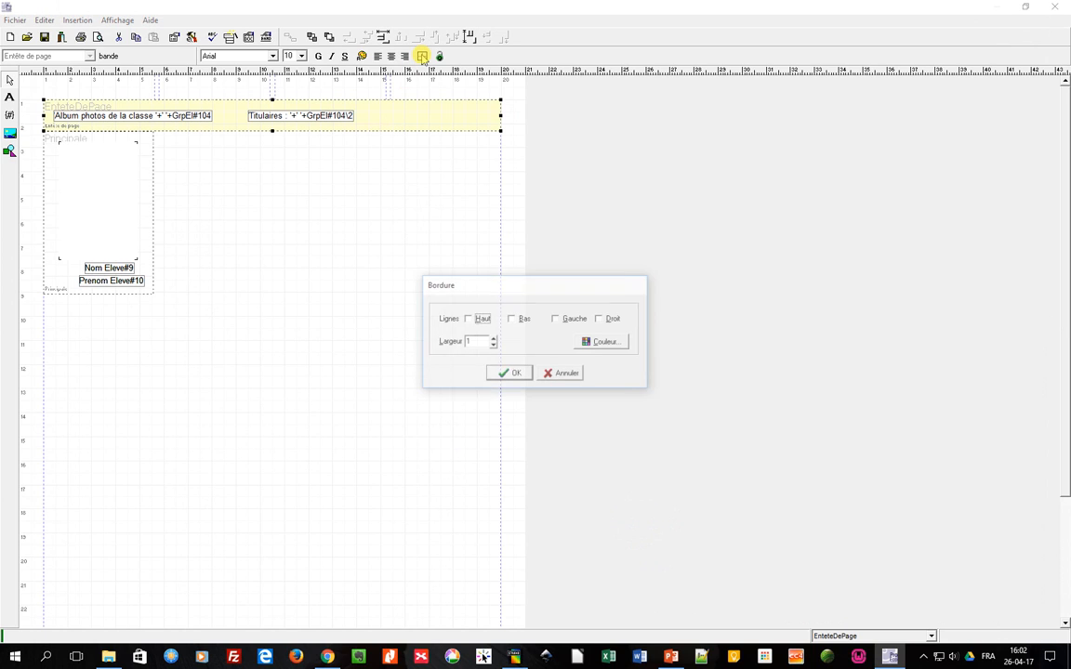
left_click(512, 318)
left_click(516, 374)
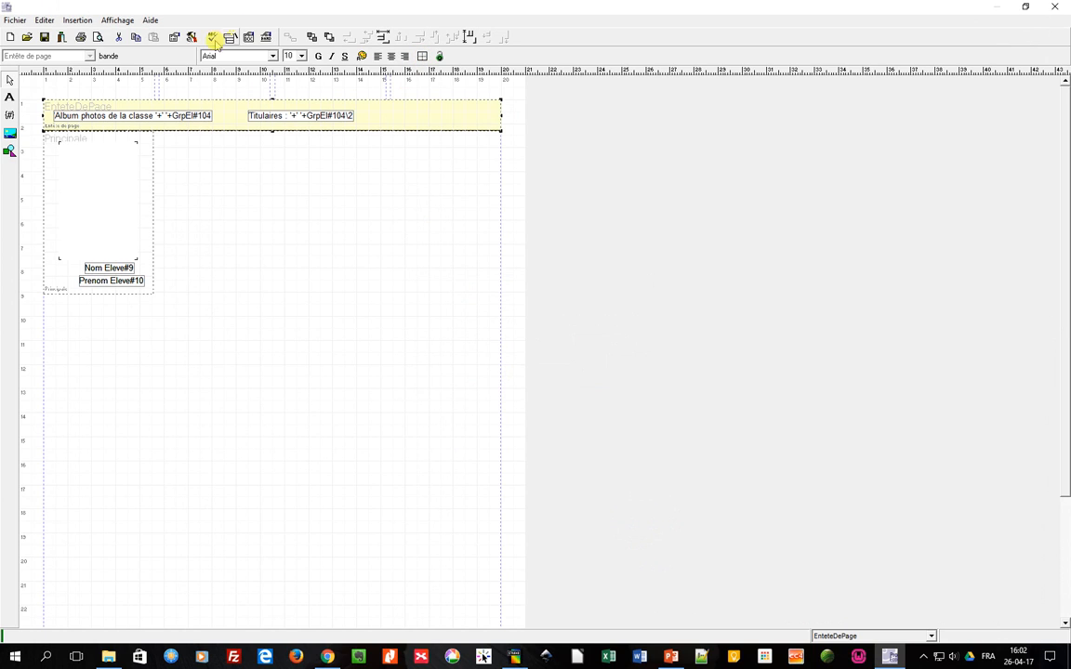
left_click(97, 37)
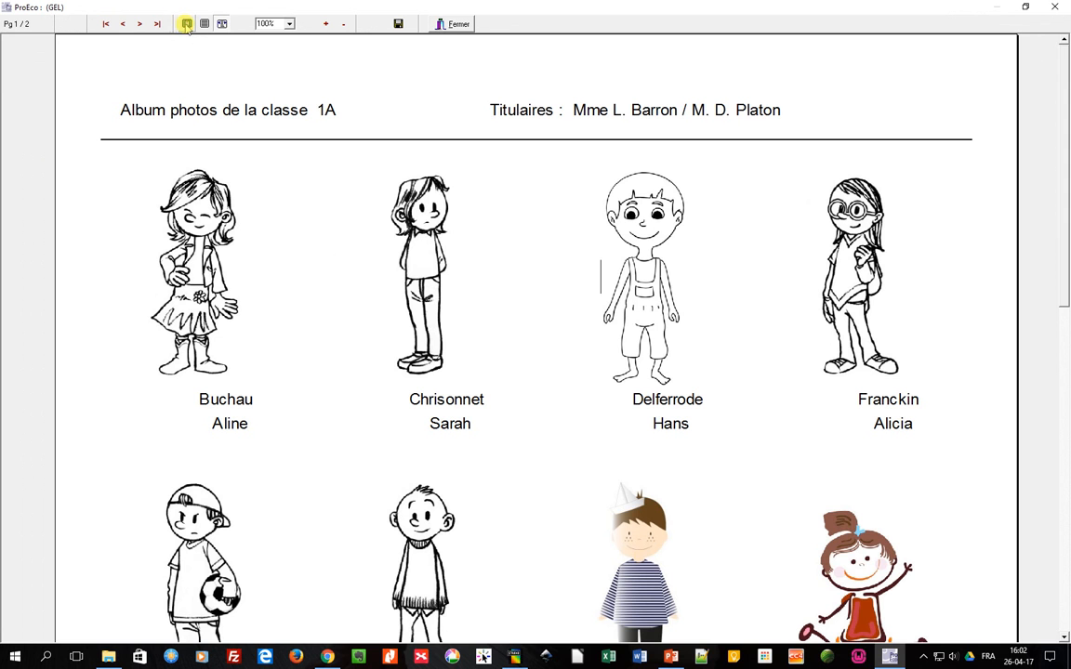
left_click(187, 24)
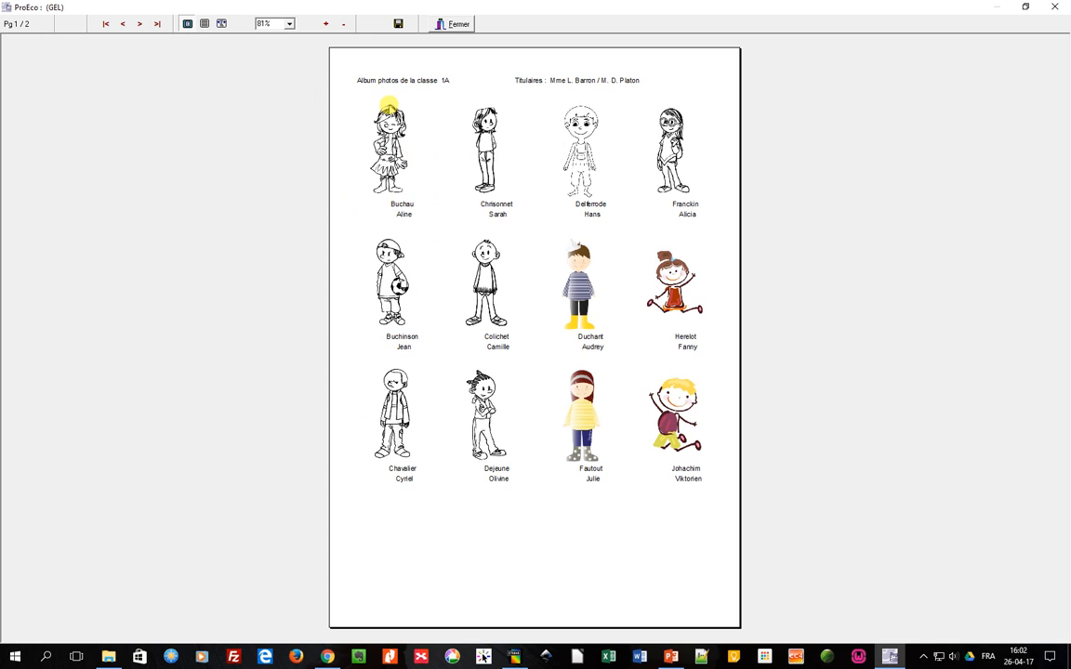
left_click(459, 25)
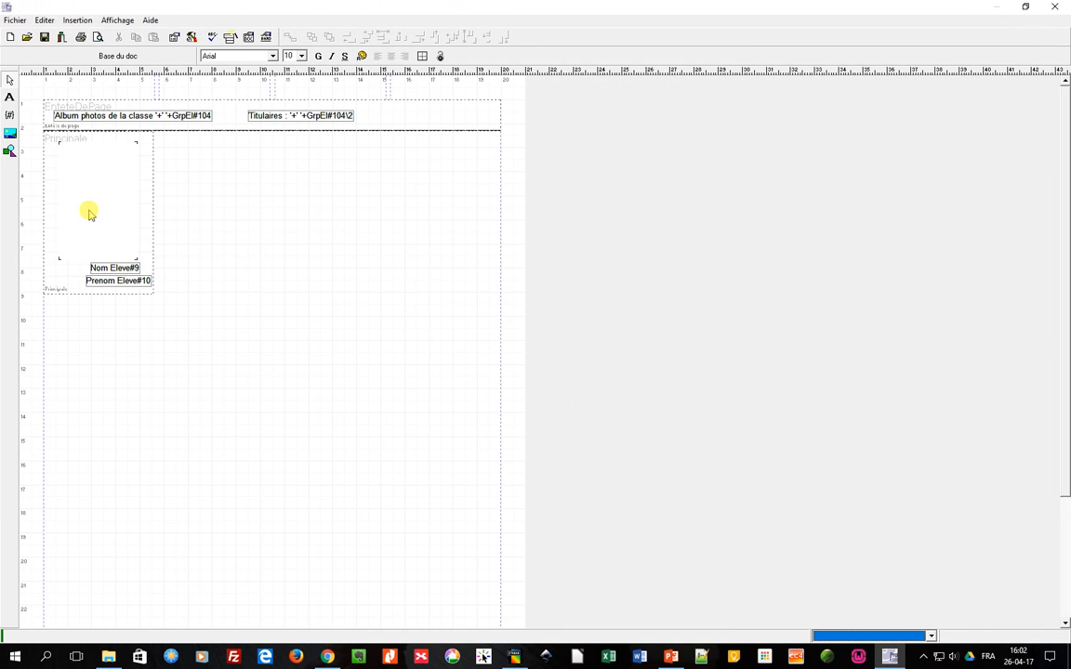
Shrink the photo field slightly and move it up to about 1.6 mm from the top of the Principale band
left_click(89, 214)
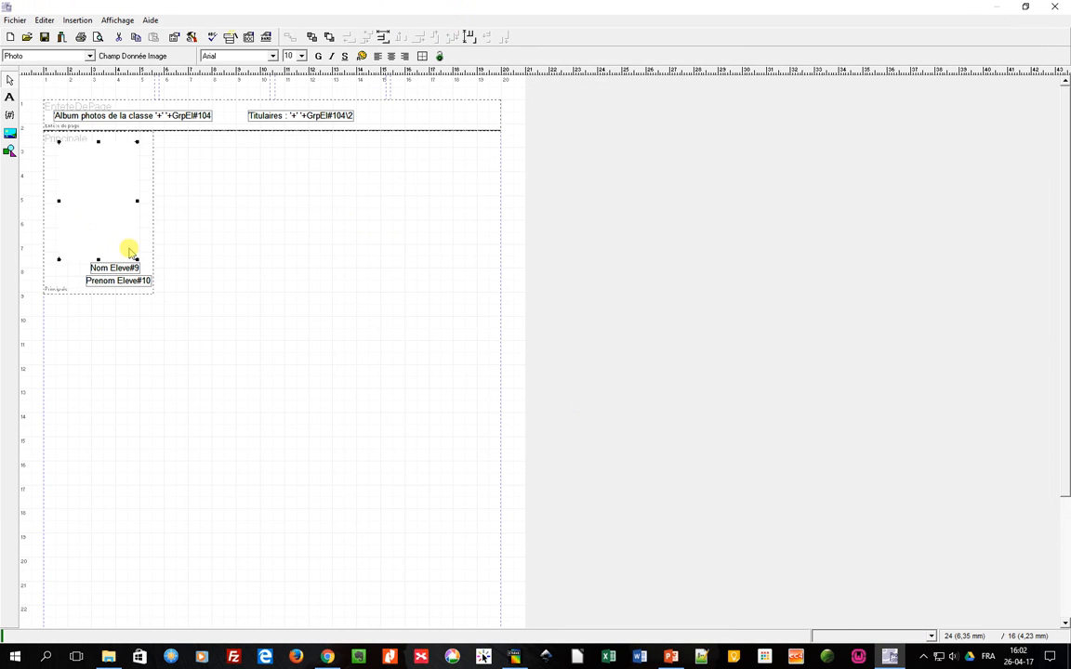
left_click_drag(135, 259, 131, 253)
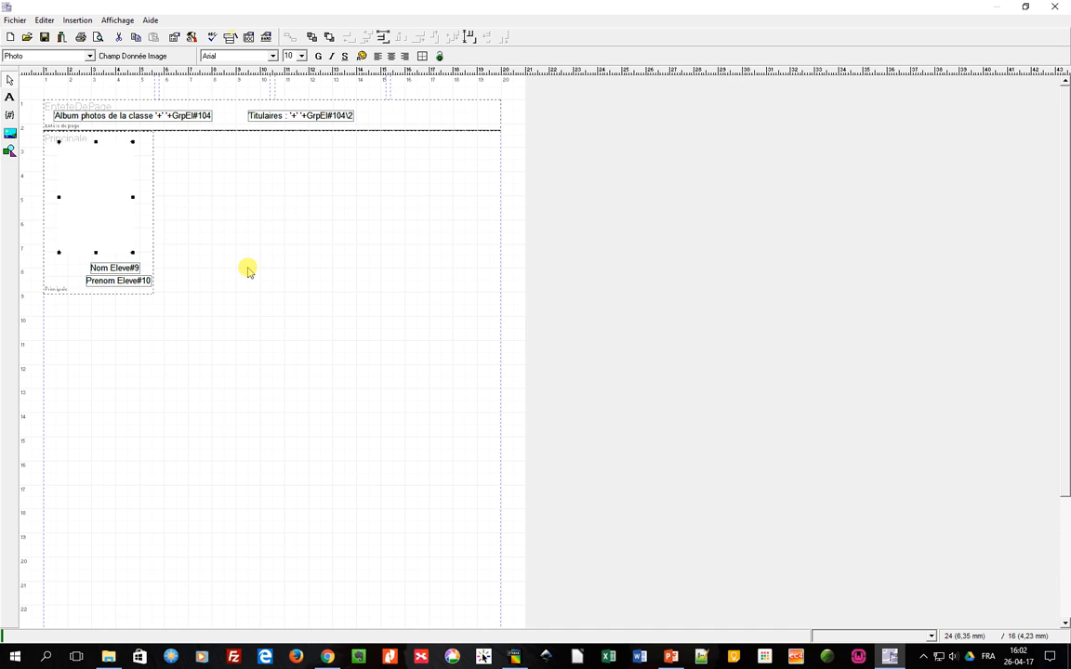
key("Up")
key("Up")
key("Up")
key("Up")
key("Up")
key("Up")
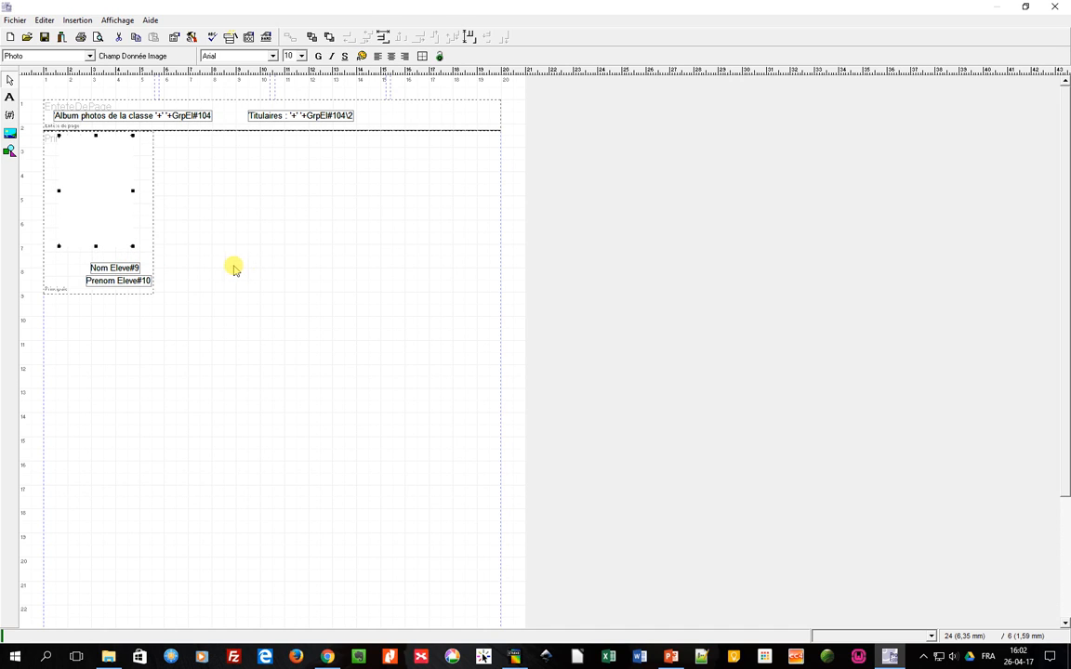
Move the last-name and first-name fields up together to sit just below the photo field
left_click(116, 268)
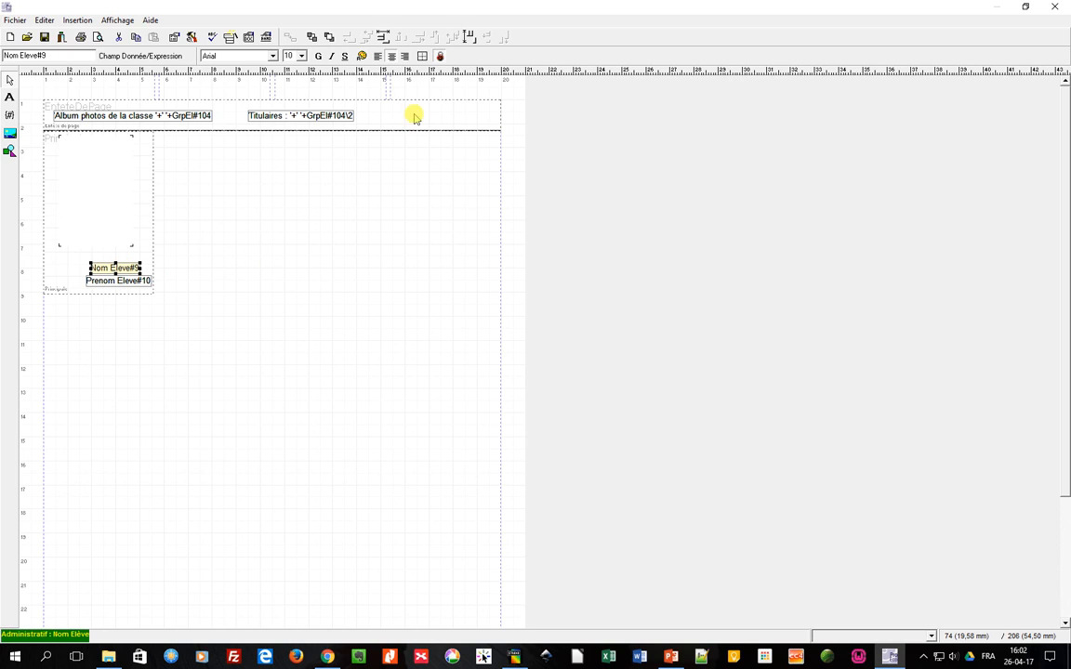
left_click(139, 281)
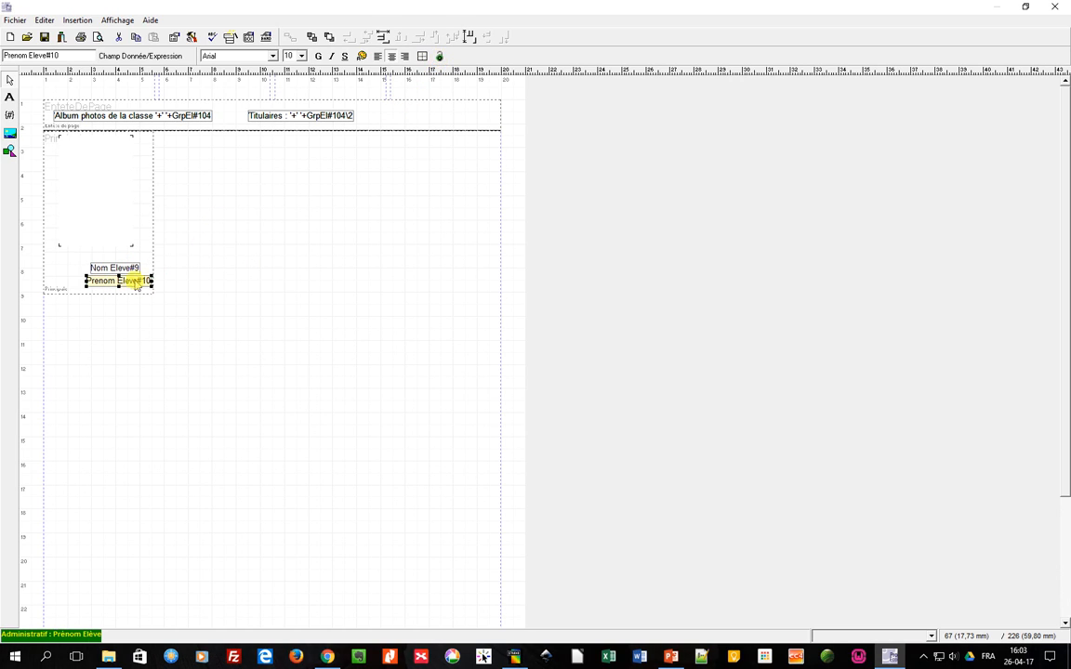
left_click(135, 267)
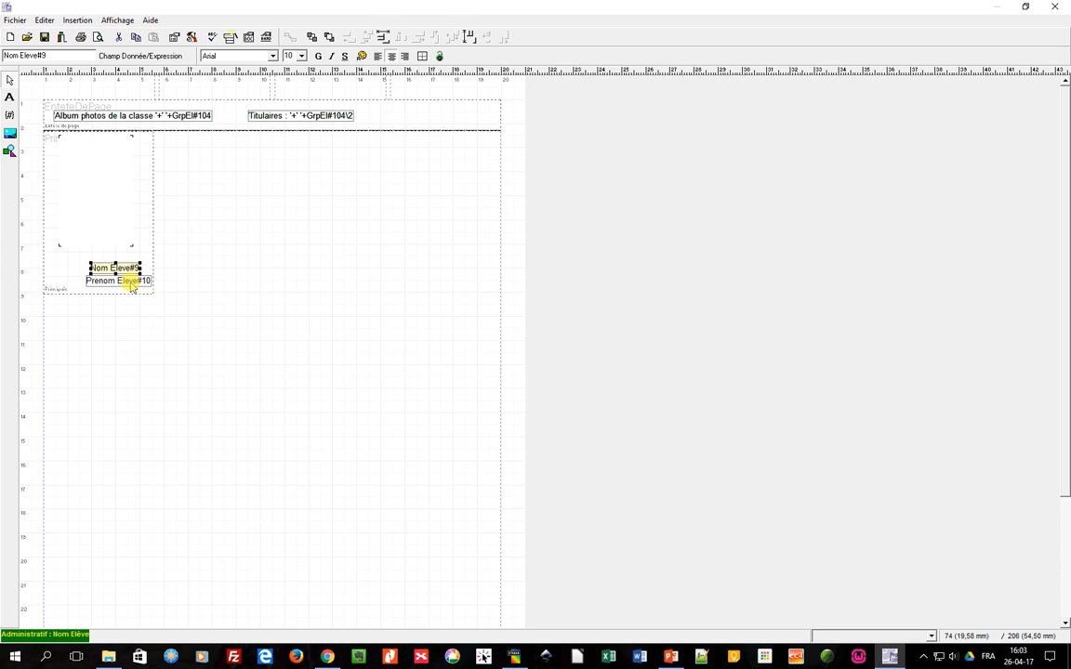
left_click(132, 283, "shift")
key("Up")
key("Up")
key("Up")
key("Up")
key("Up")
key("Up")
key("Up")
key("Up")
key("Up")
key("Up")
key("Up")
key("Up")
key("Up")
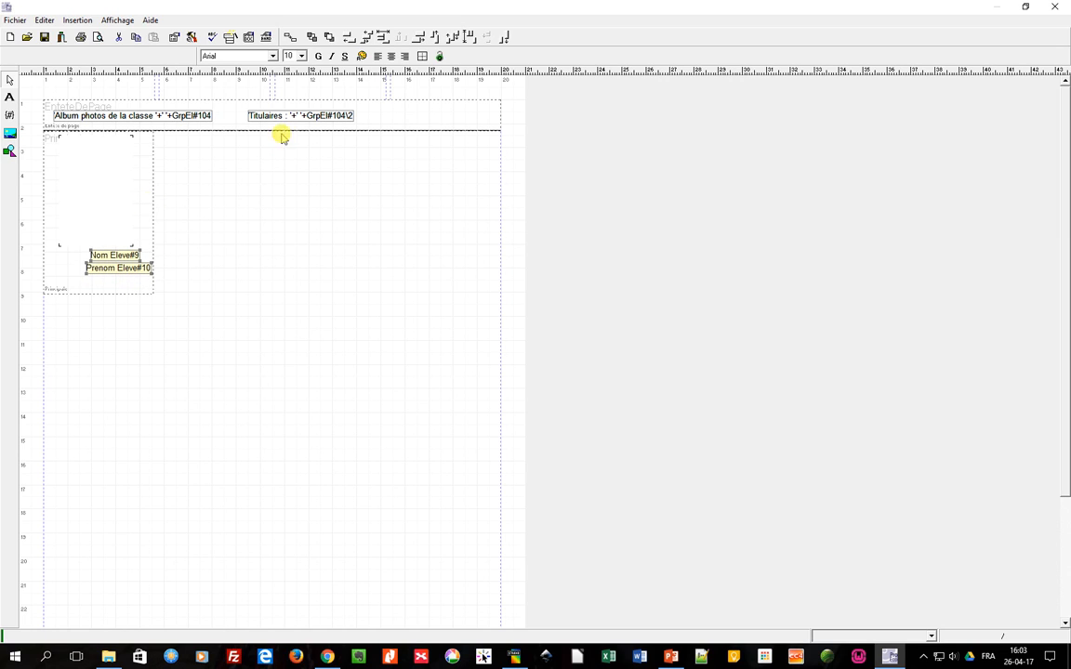
Shorten the Principale band to end just below the first-name field and centre each name field horizontally in the band
left_click(97, 291)
left_click_drag(98, 294, 98, 277)
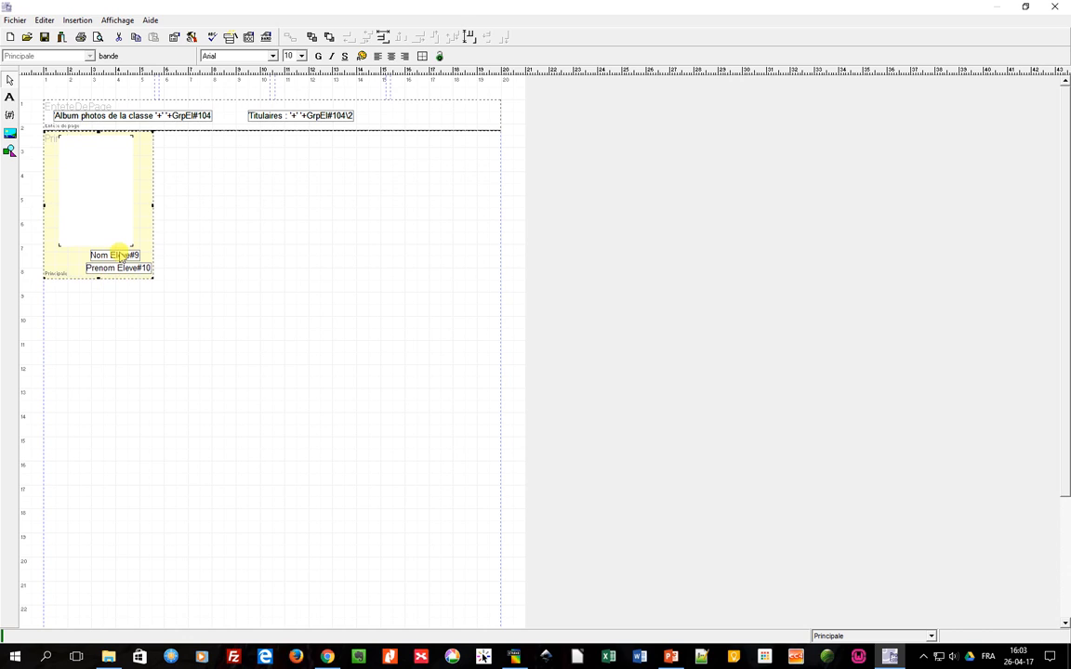
left_click(119, 254)
left_click(382, 37)
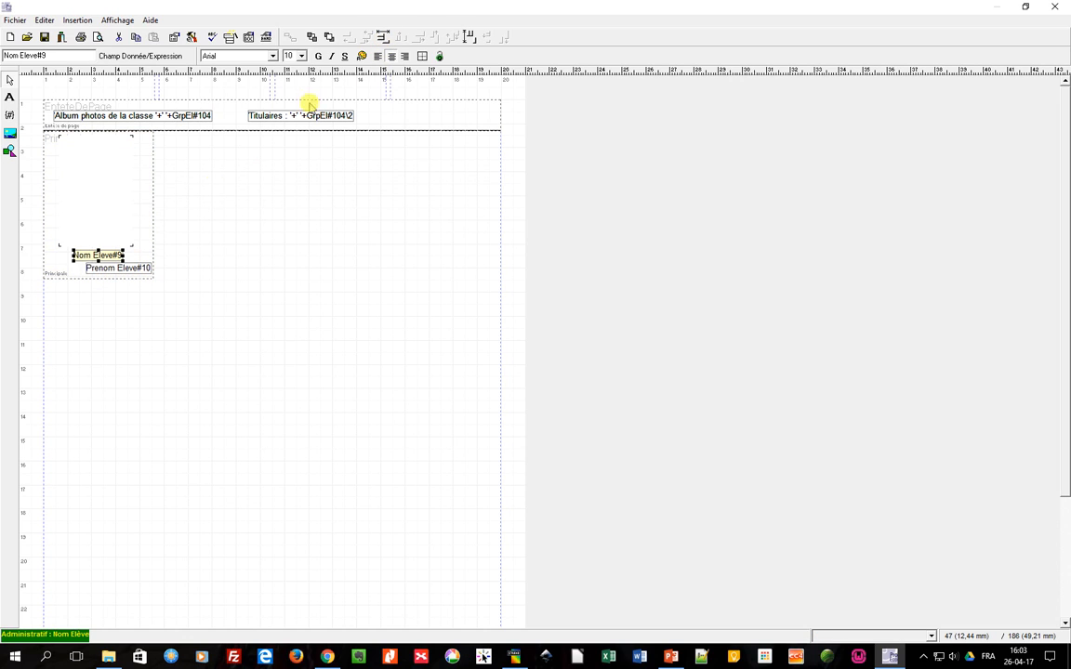
left_click(143, 268)
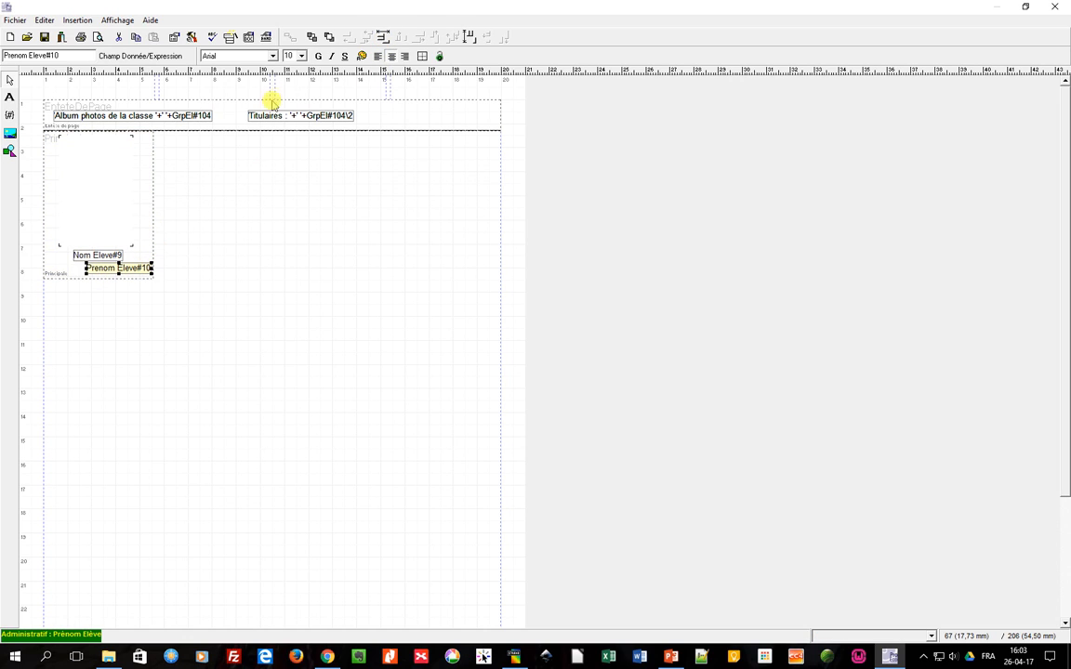
left_click(382, 38)
left_click(108, 254)
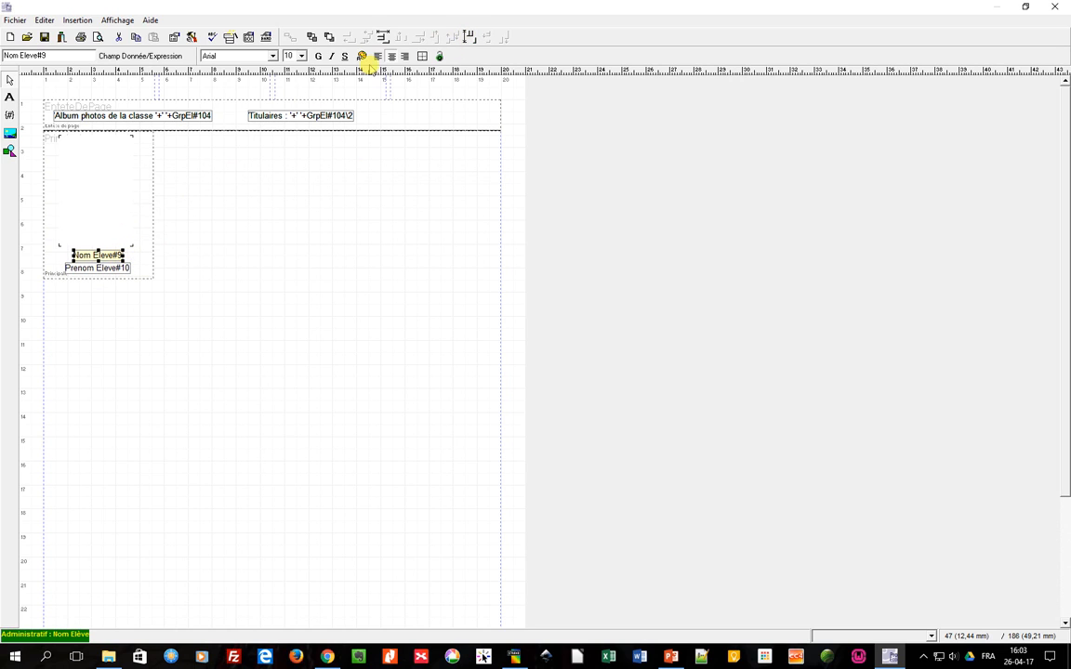
left_click(125, 198)
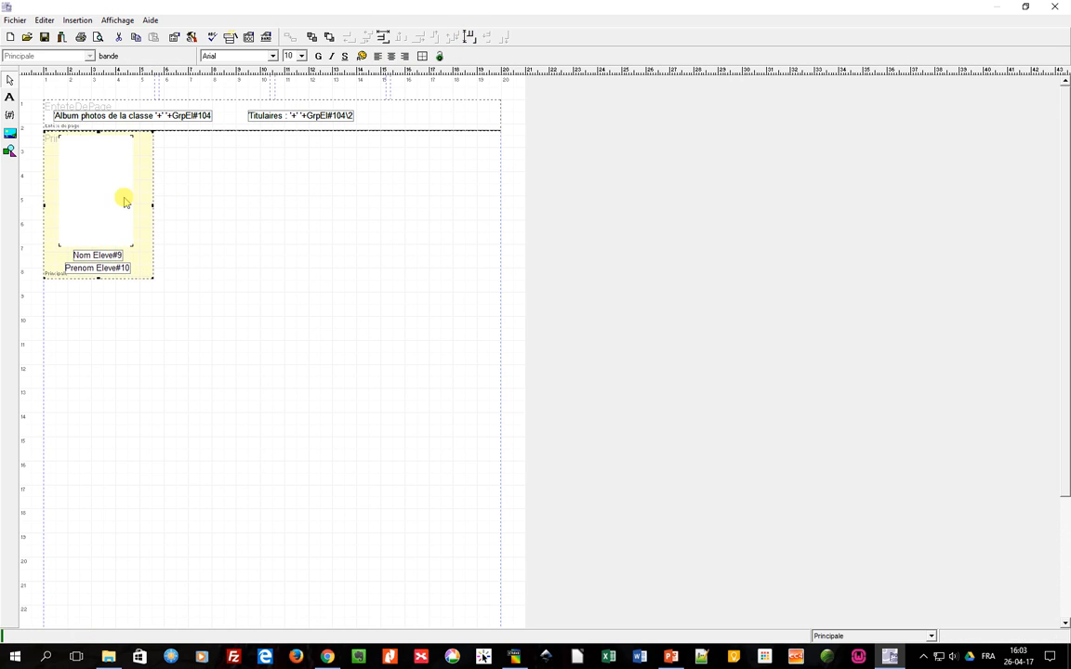
Preview the more compact album as a full page, then return to the layout
left_click(96, 37)
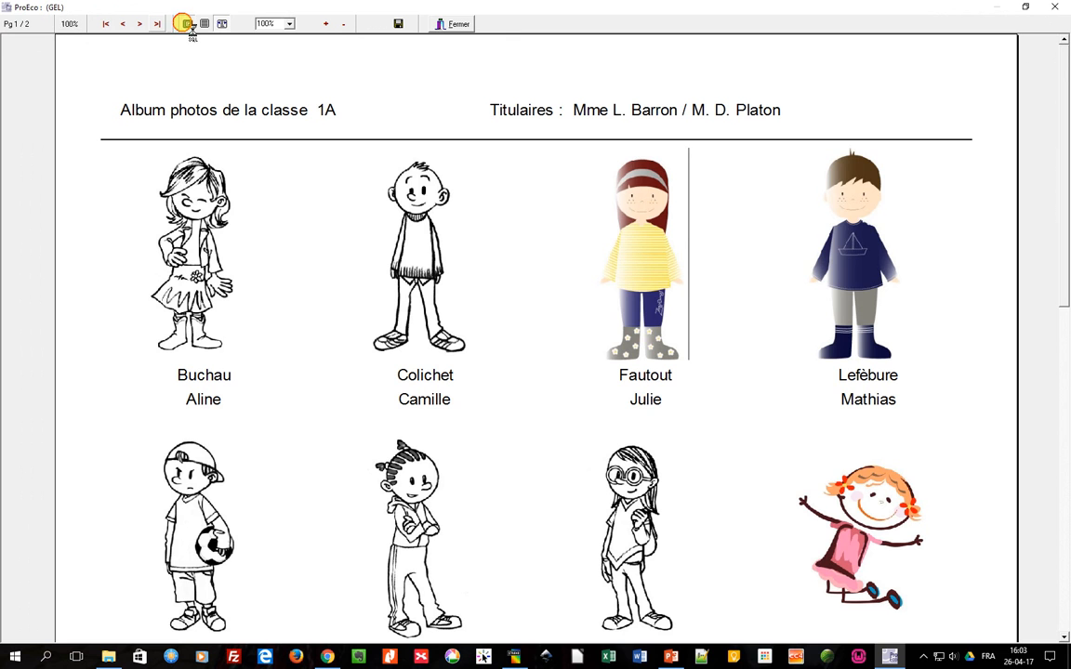
left_click(187, 23)
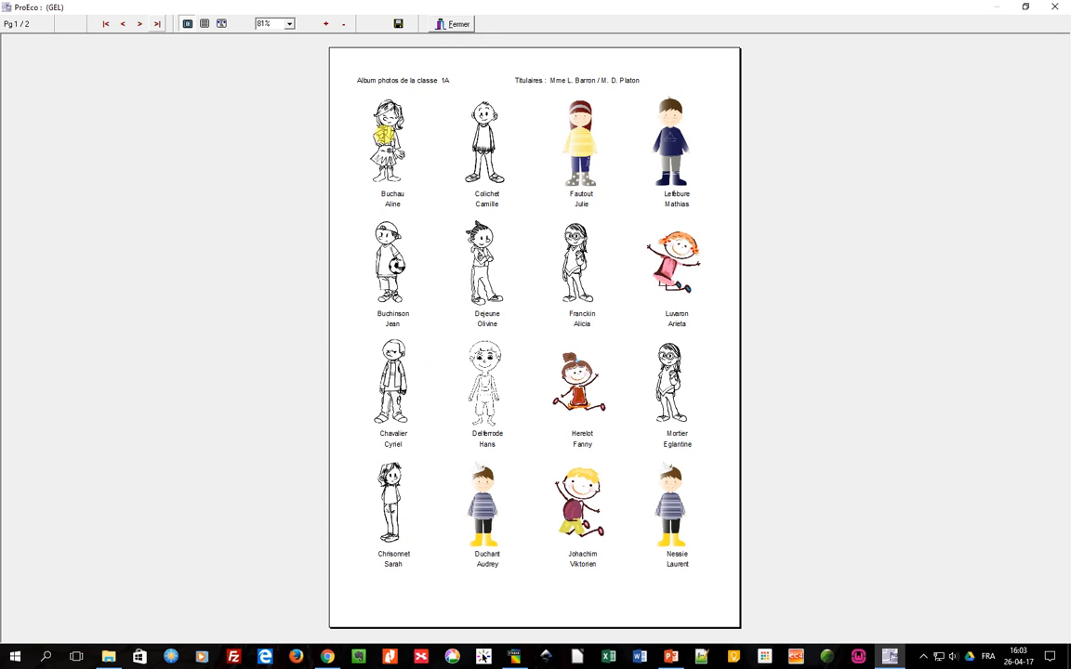
left_click(453, 24)
Set the document's print direction to left to right (de gauche à droite) for the four-column page layout
left_click(141, 195)
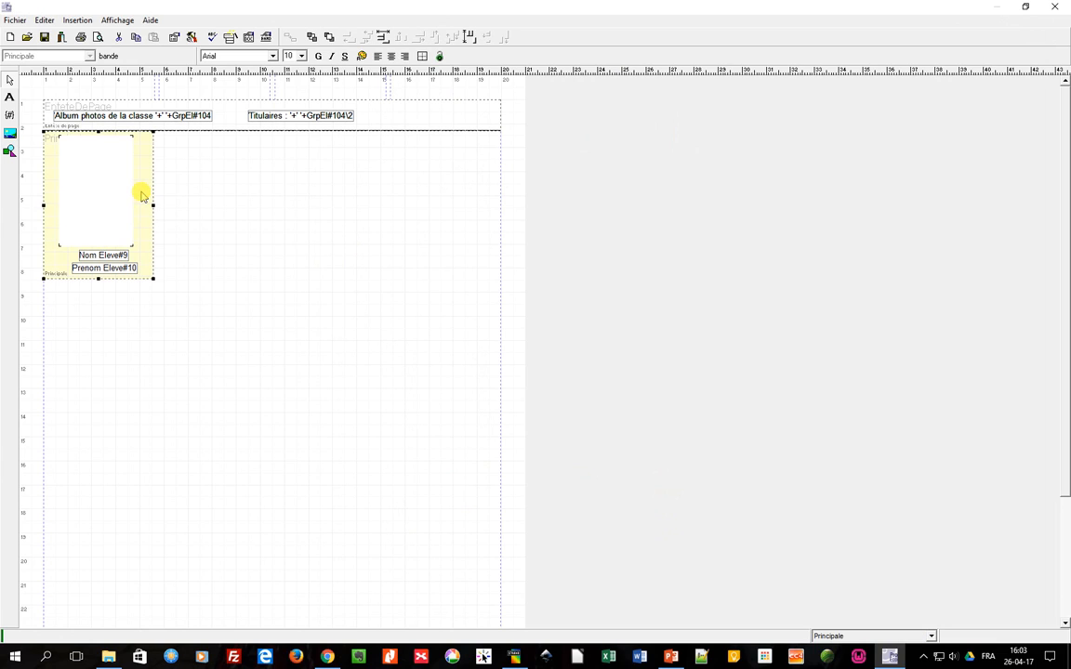
left_click(249, 37)
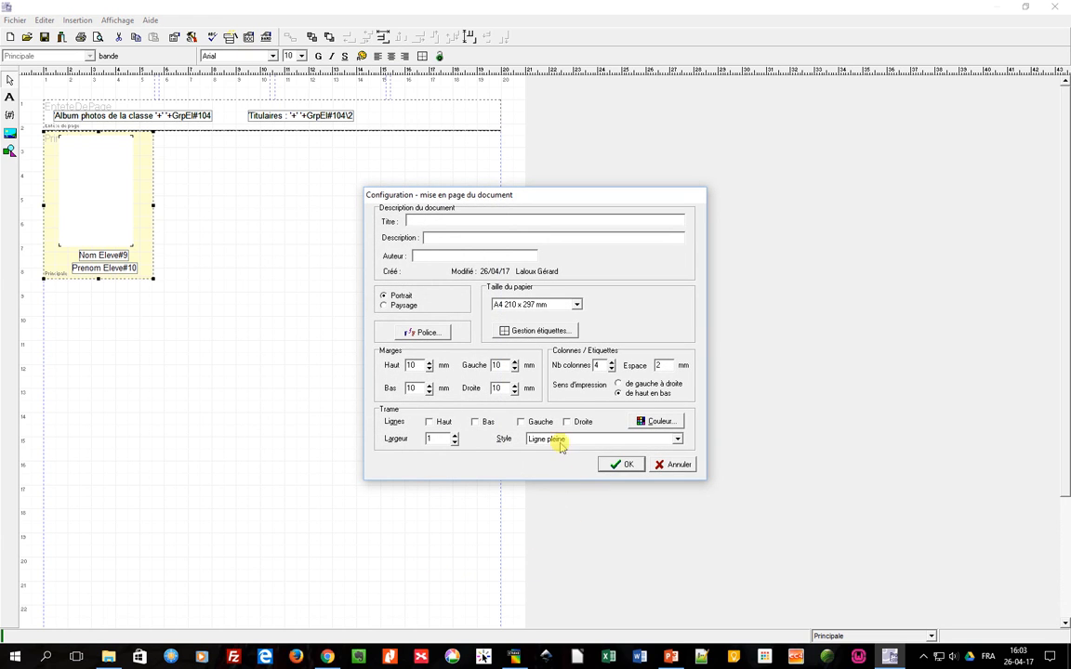
left_click(619, 385)
left_click(629, 465)
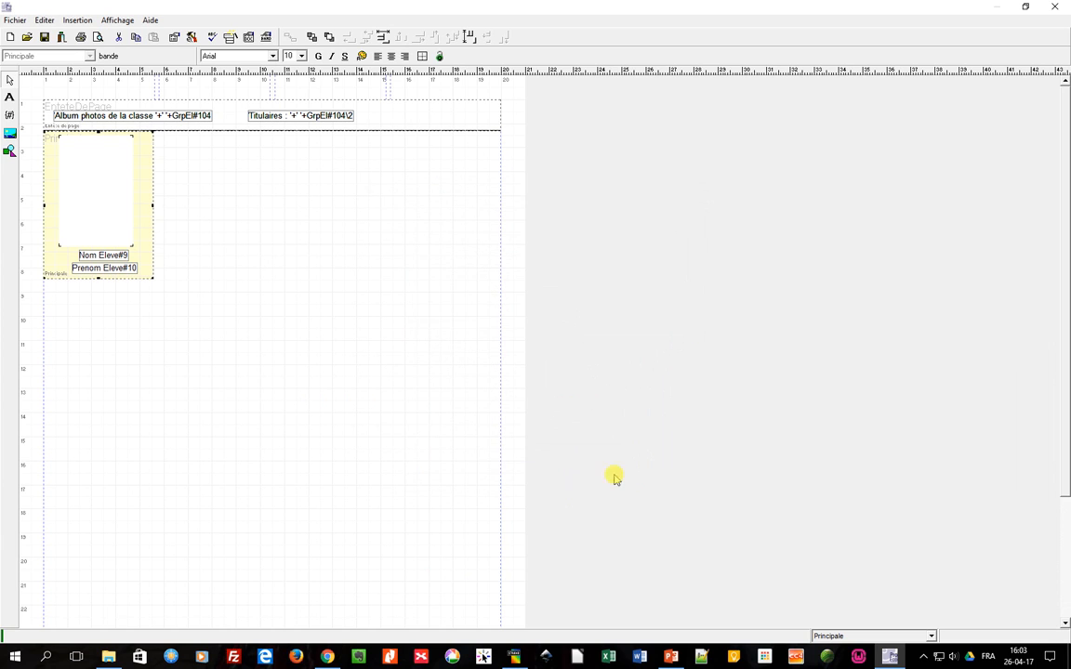
Preview the album as a full page to check the left-to-right student order, then return to the layout
left_click(97, 36)
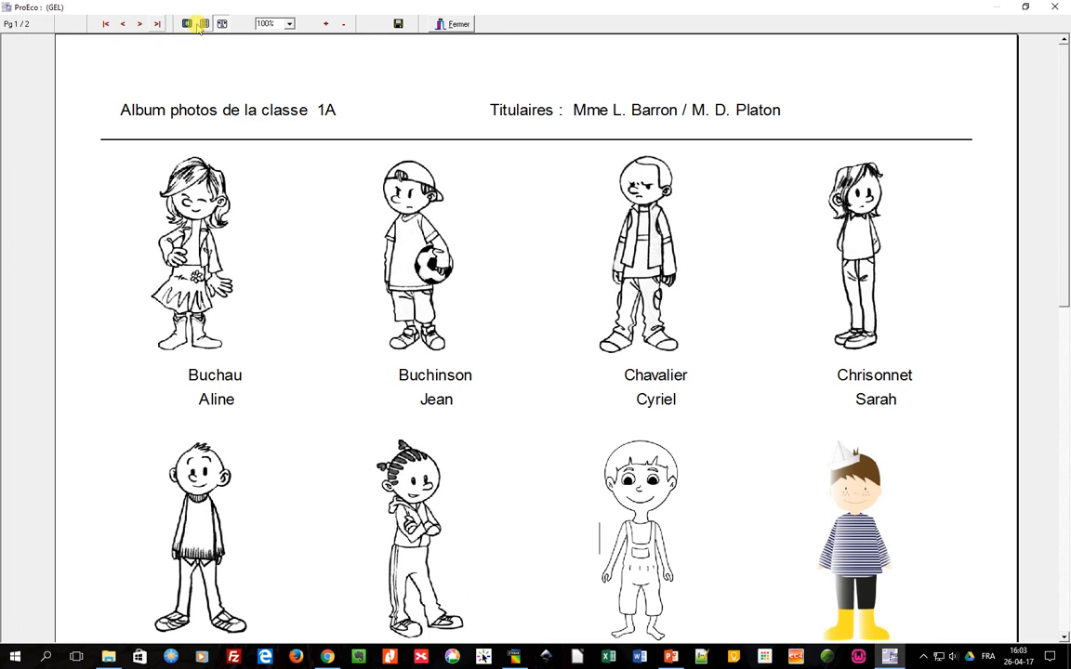
left_click(187, 24)
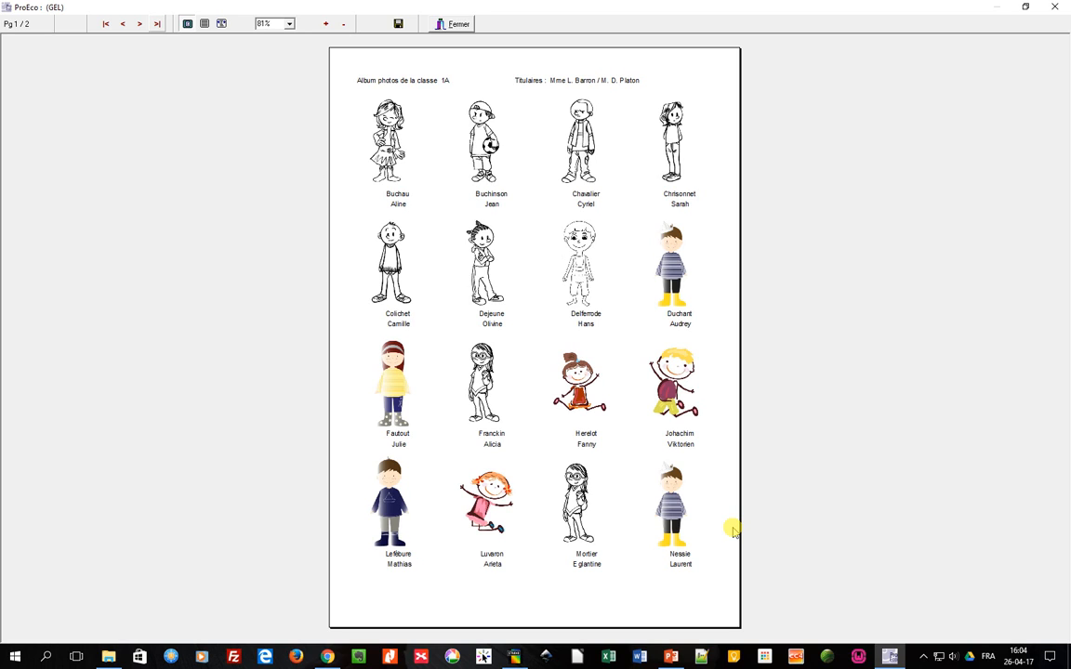
left_click(458, 26)
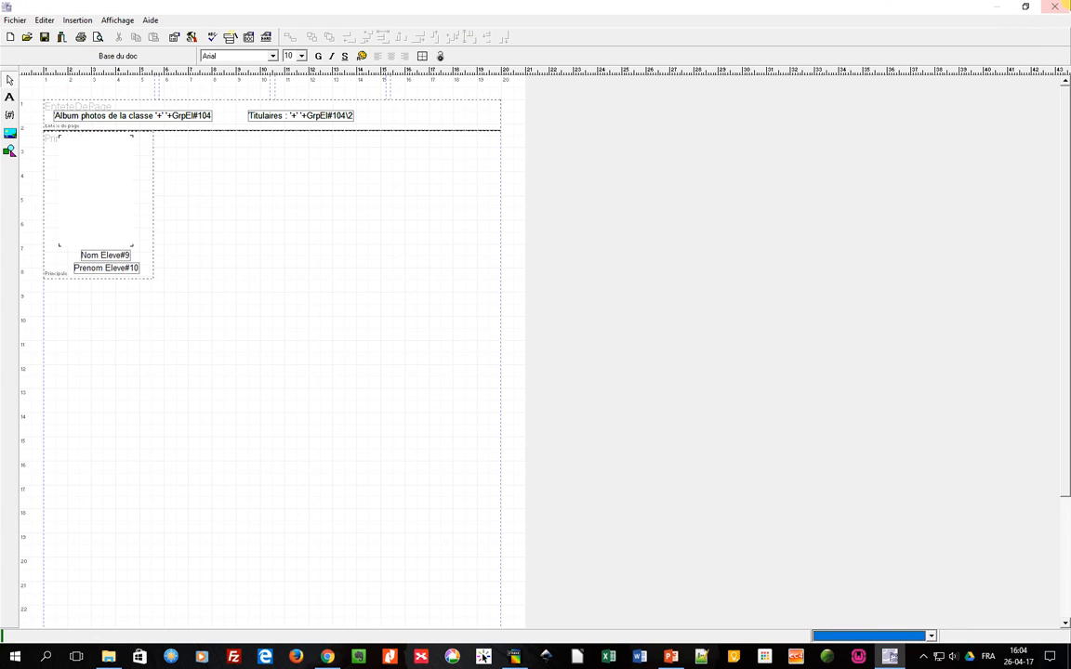
Close the report layout without saving it and close the list of student documents
left_click(1054, 9)
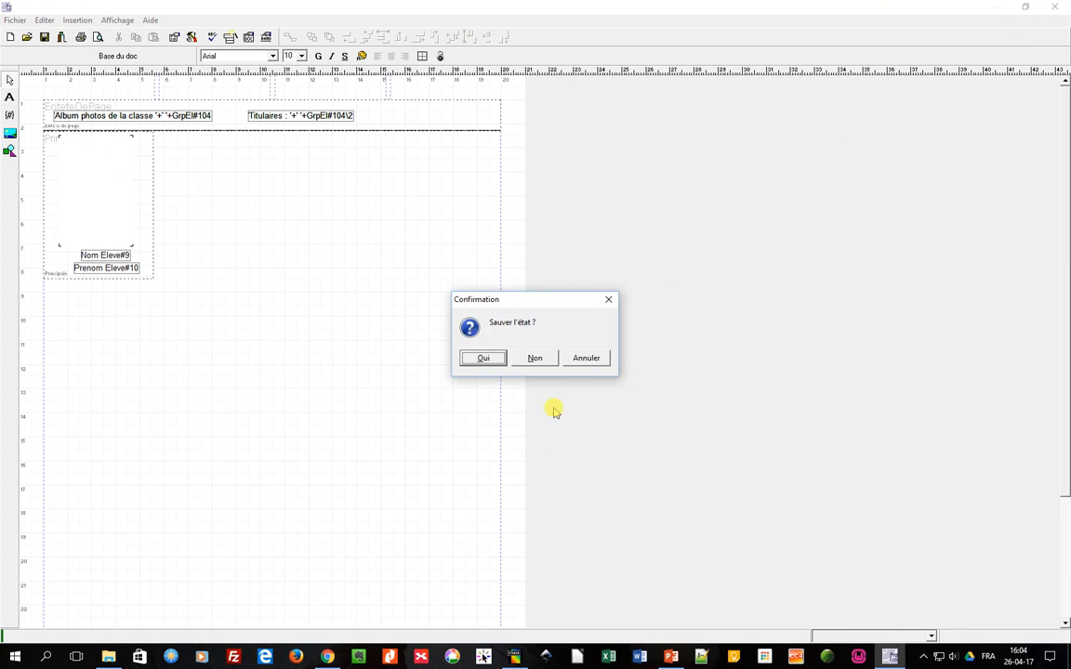
left_click(537, 358)
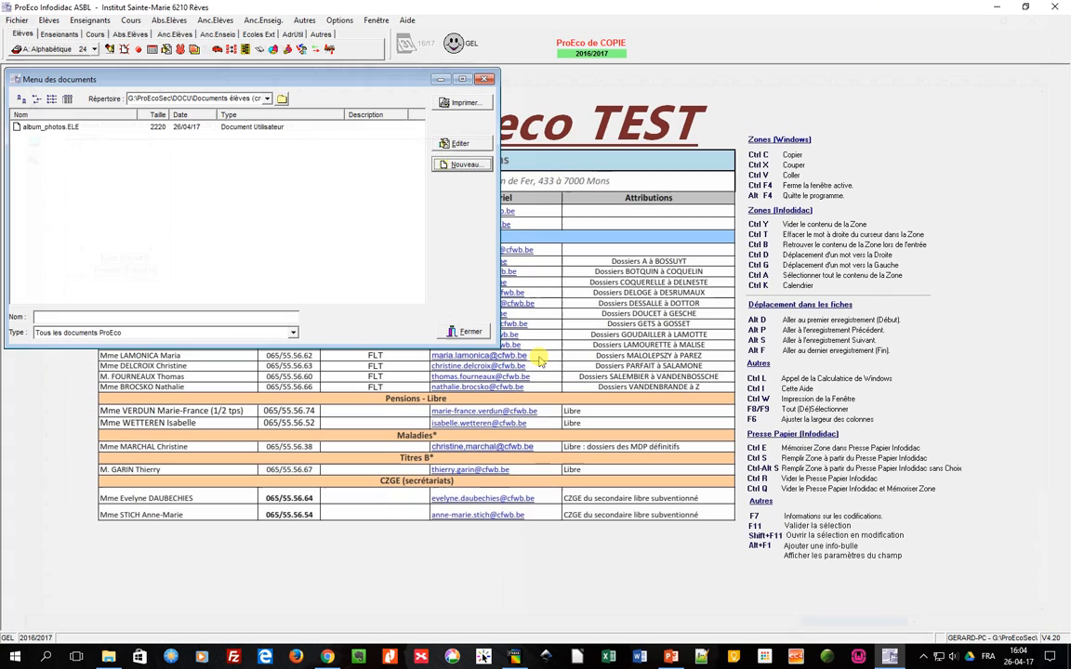
left_click(463, 331)
Reopen the alphabetical student selection, keeping the previous criteria, and go to the upper bound of the name range
left_click(44, 48)
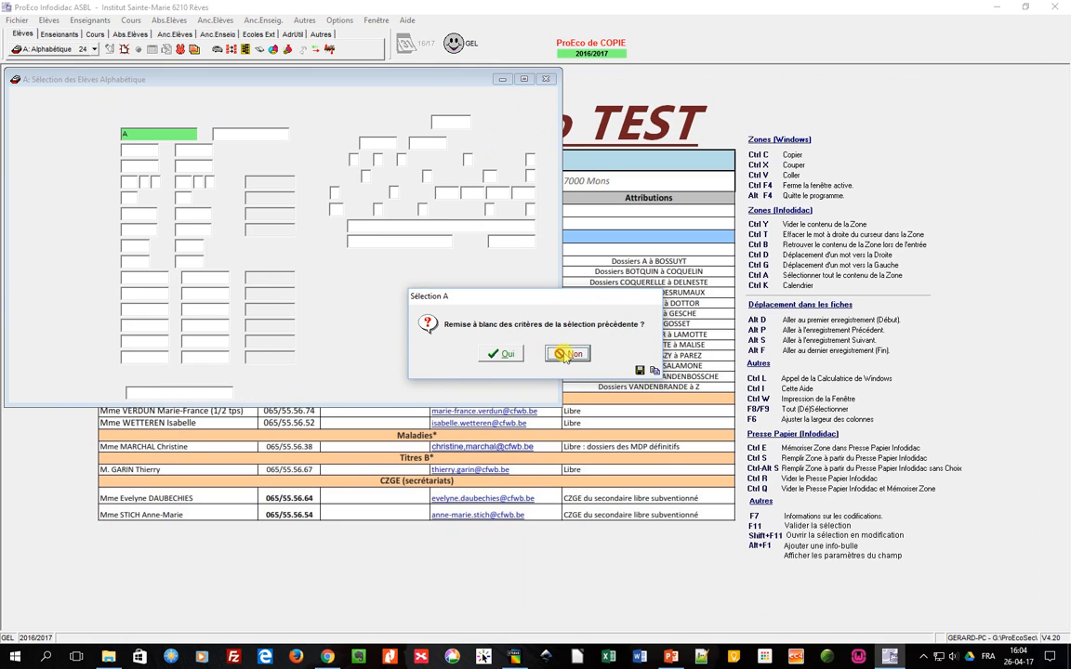
left_click(558, 354)
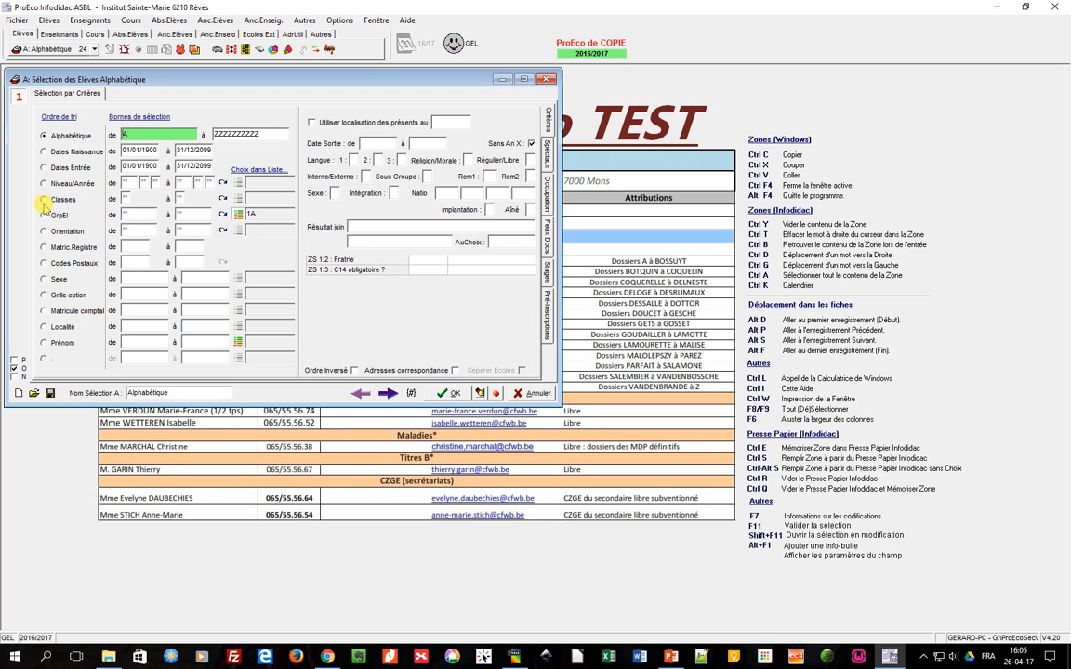
key("Tab")
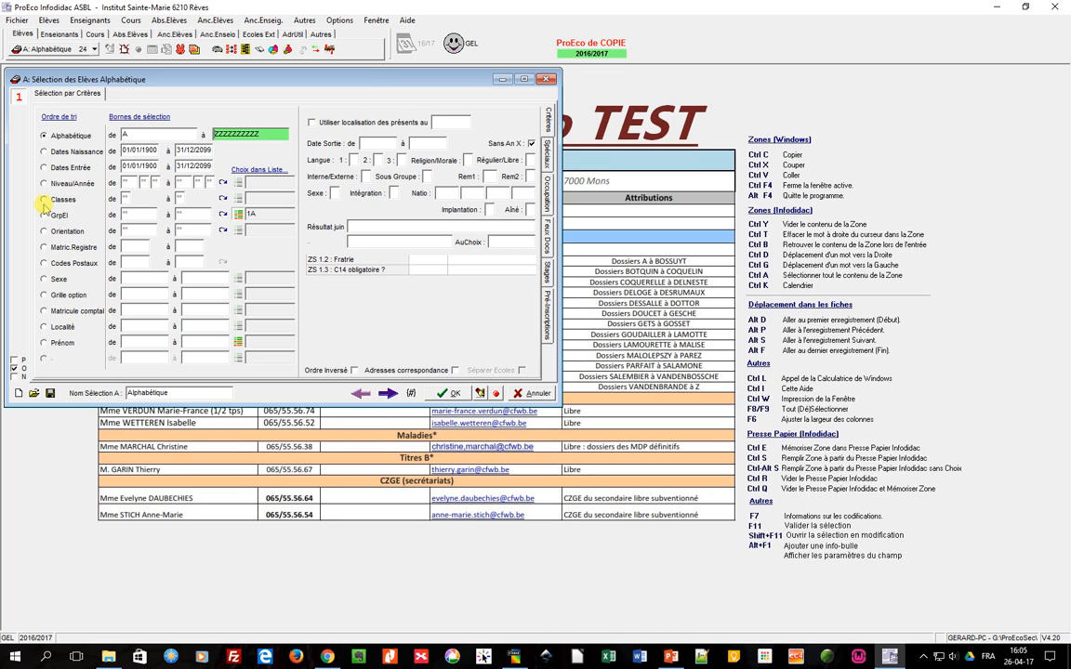